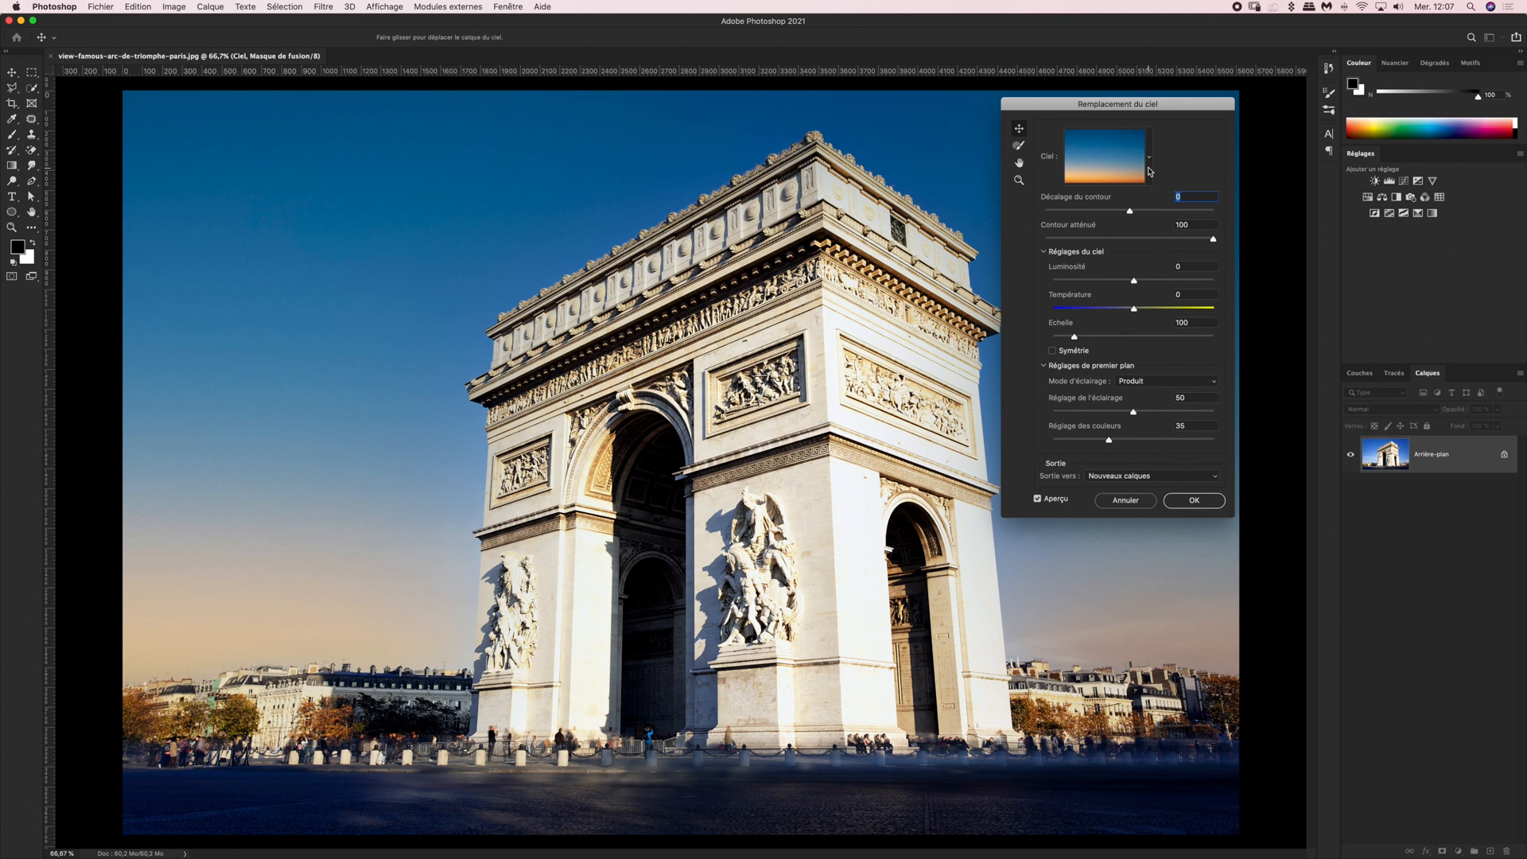
# - Open the sky presets and look through the Ciels bleus, Spectaculaire and Couchers de soleil groups
pyautogui.click(1148, 161)
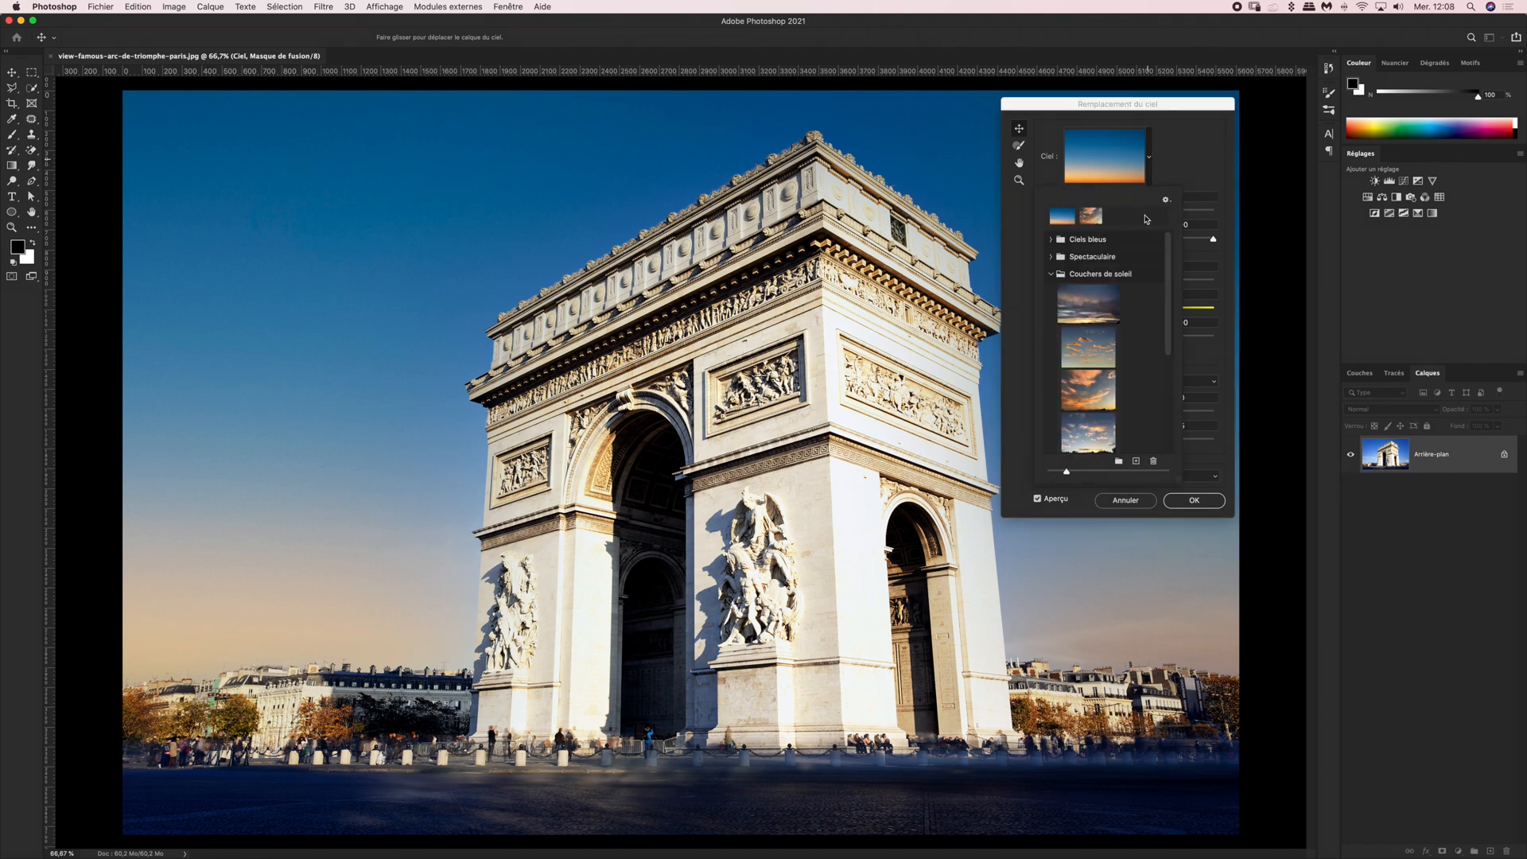
pyautogui.click(1050, 240)
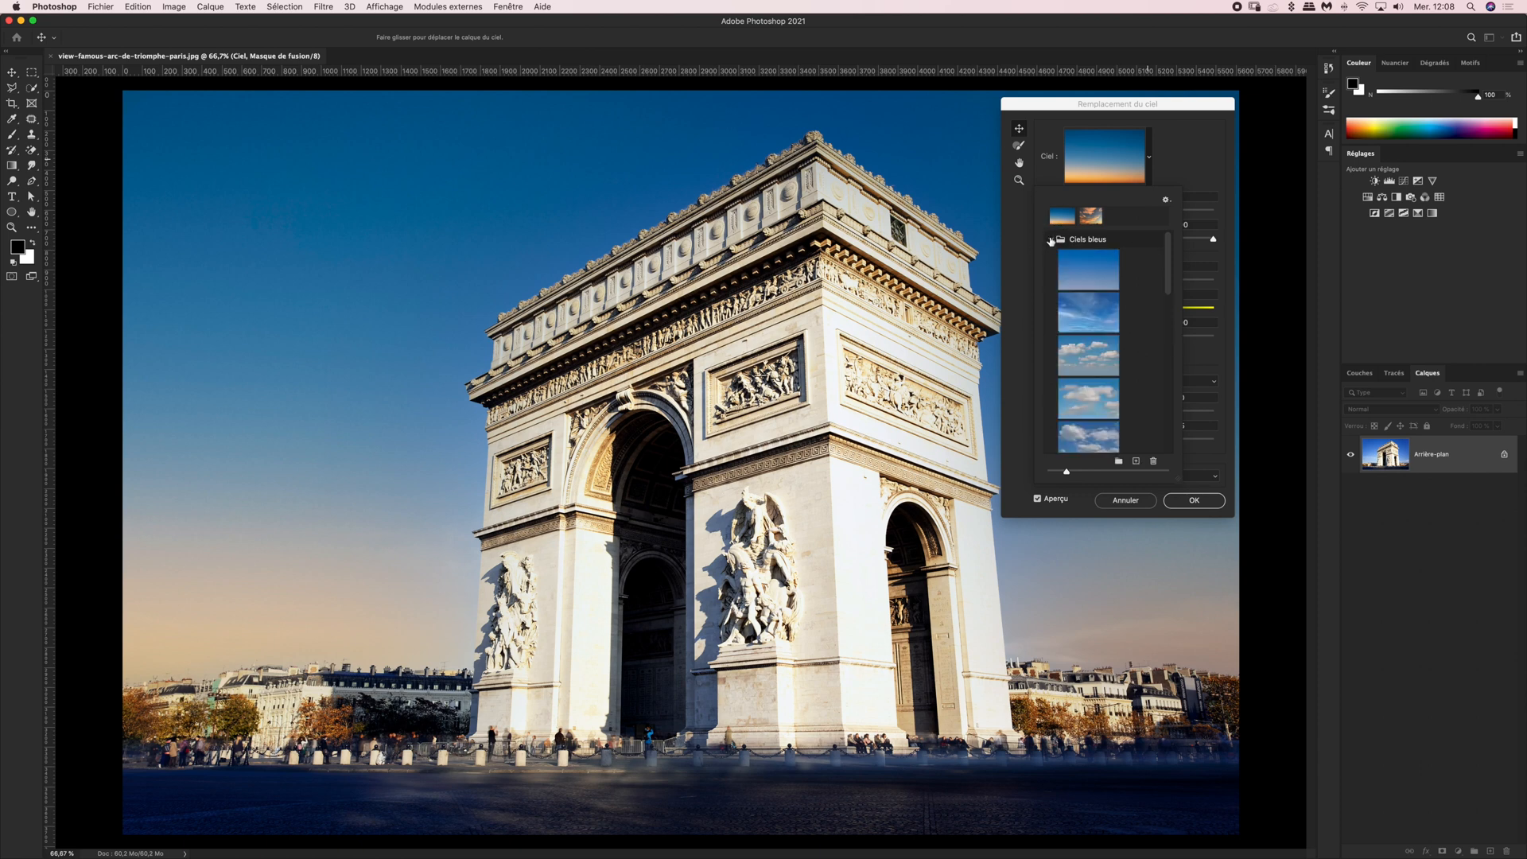
pyautogui.click(1050, 241)
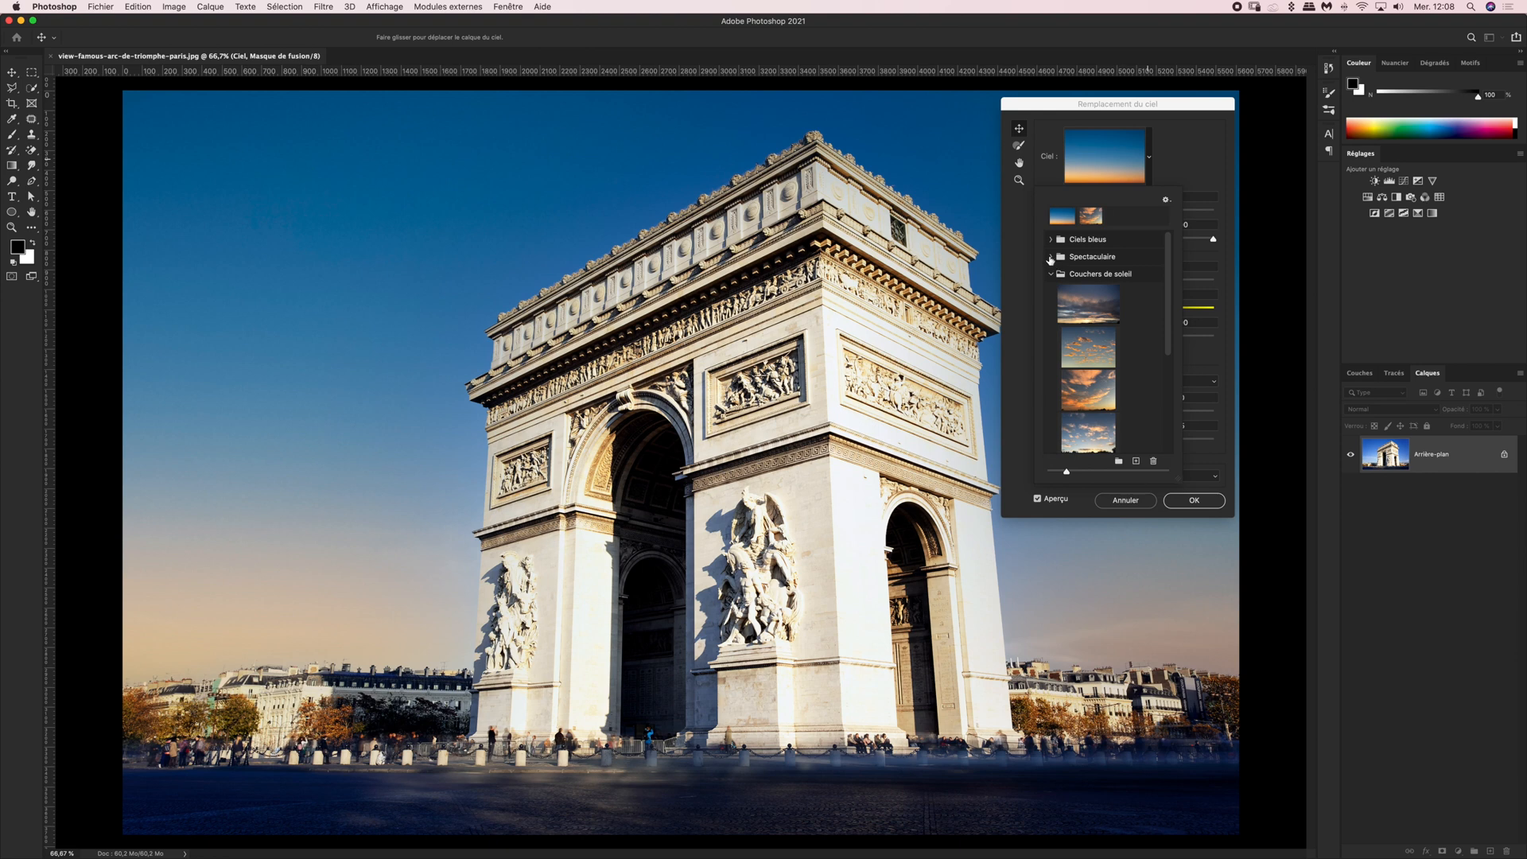
pyautogui.click(1051, 257)
pyautogui.click(1050, 258)
pyautogui.click(1050, 275)
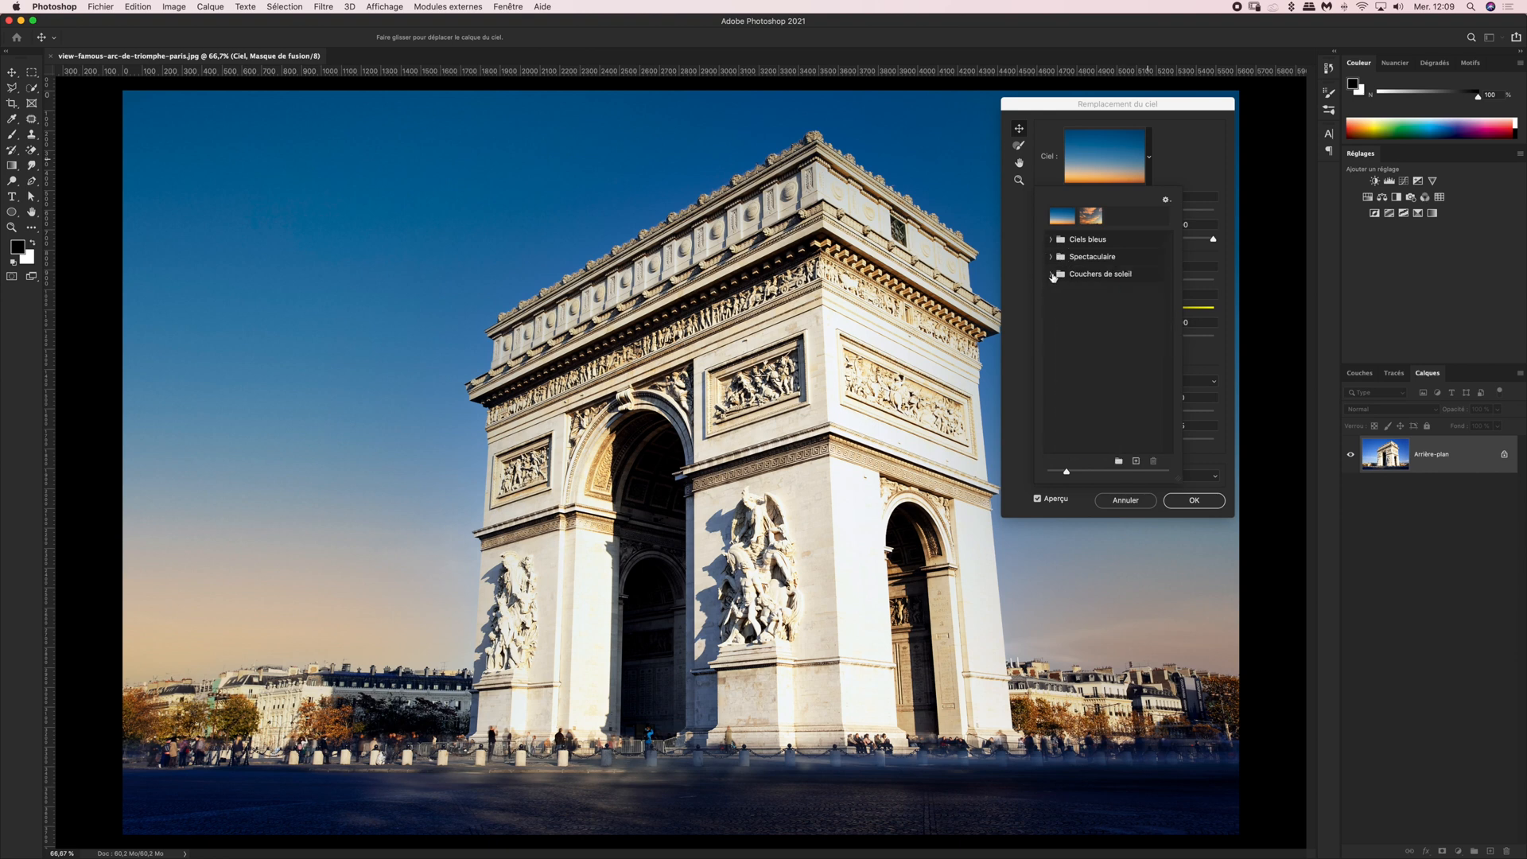
# - Try three different cloudy skies from the Ciels bleus group on the photo, leaving the group collapsed
pyautogui.click(1050, 241)
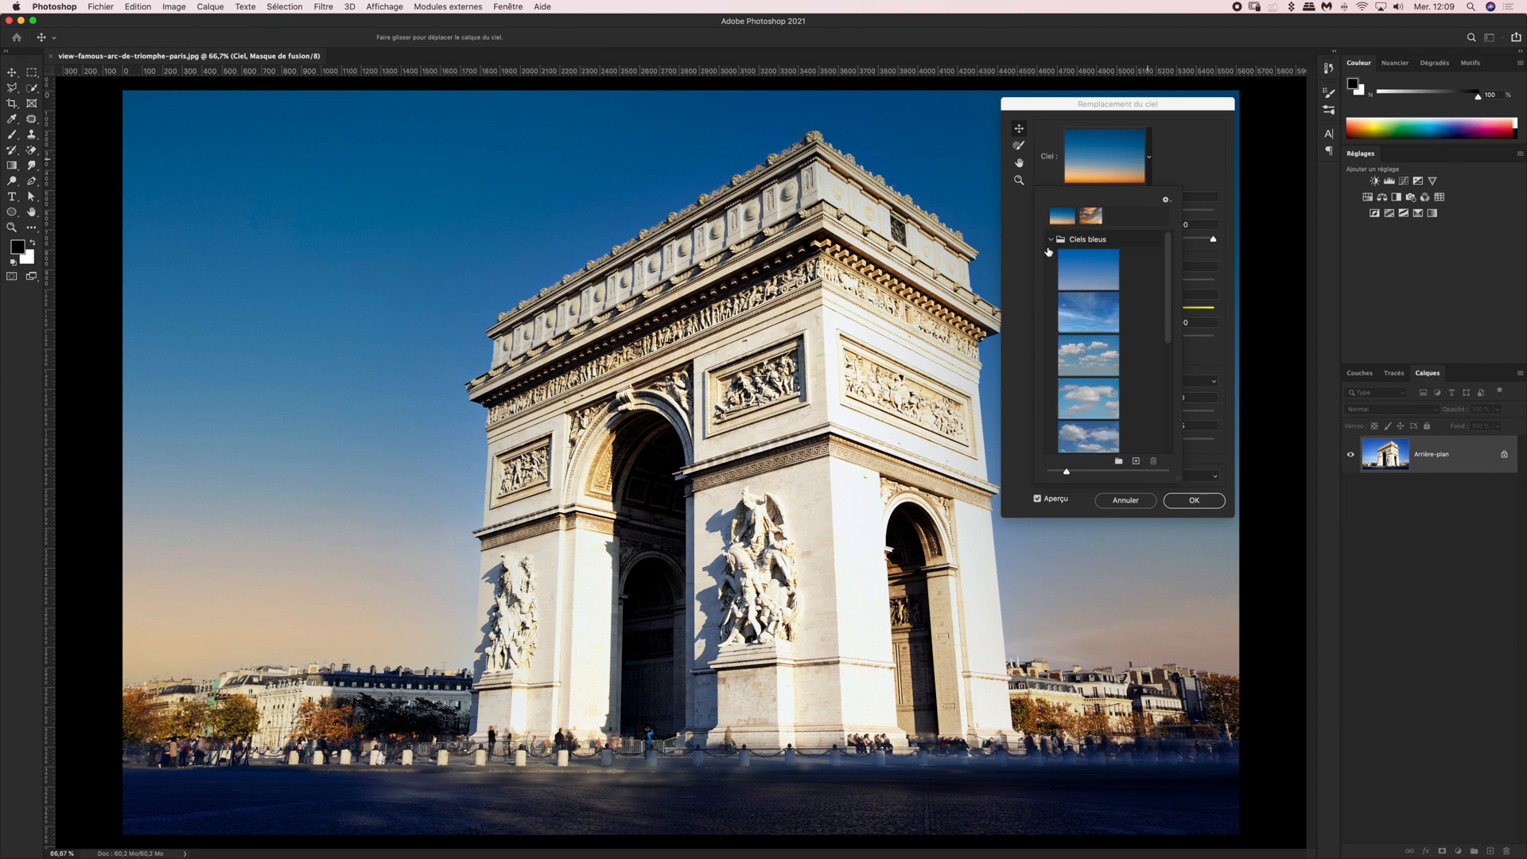
pyautogui.click(1051, 240)
pyautogui.click(1051, 240)
pyautogui.moveTo(1162, 283); pyautogui.dragTo(1161, 317)
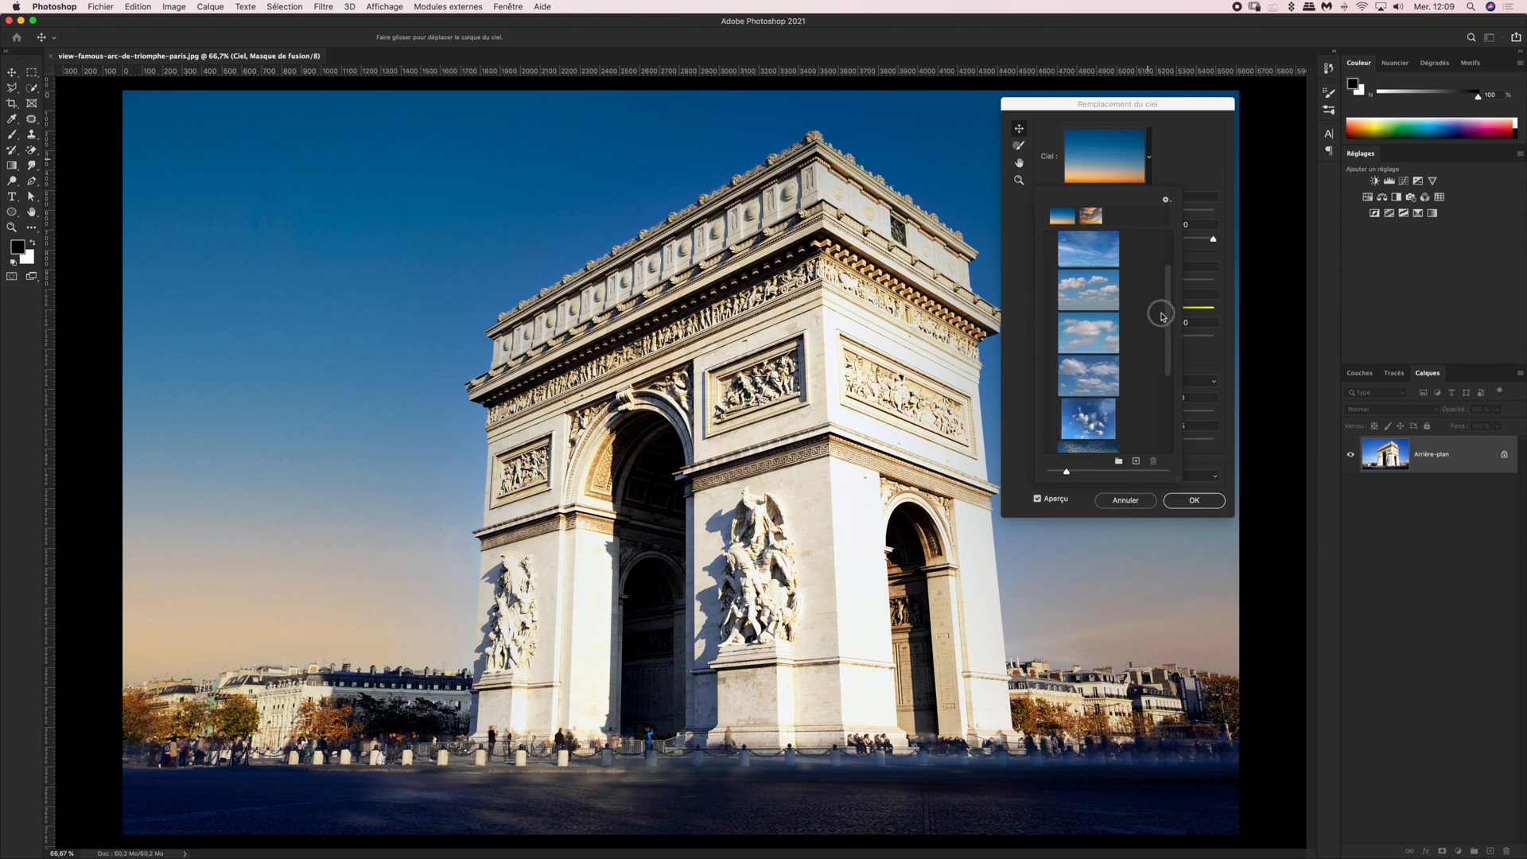
pyautogui.click(1090, 299)
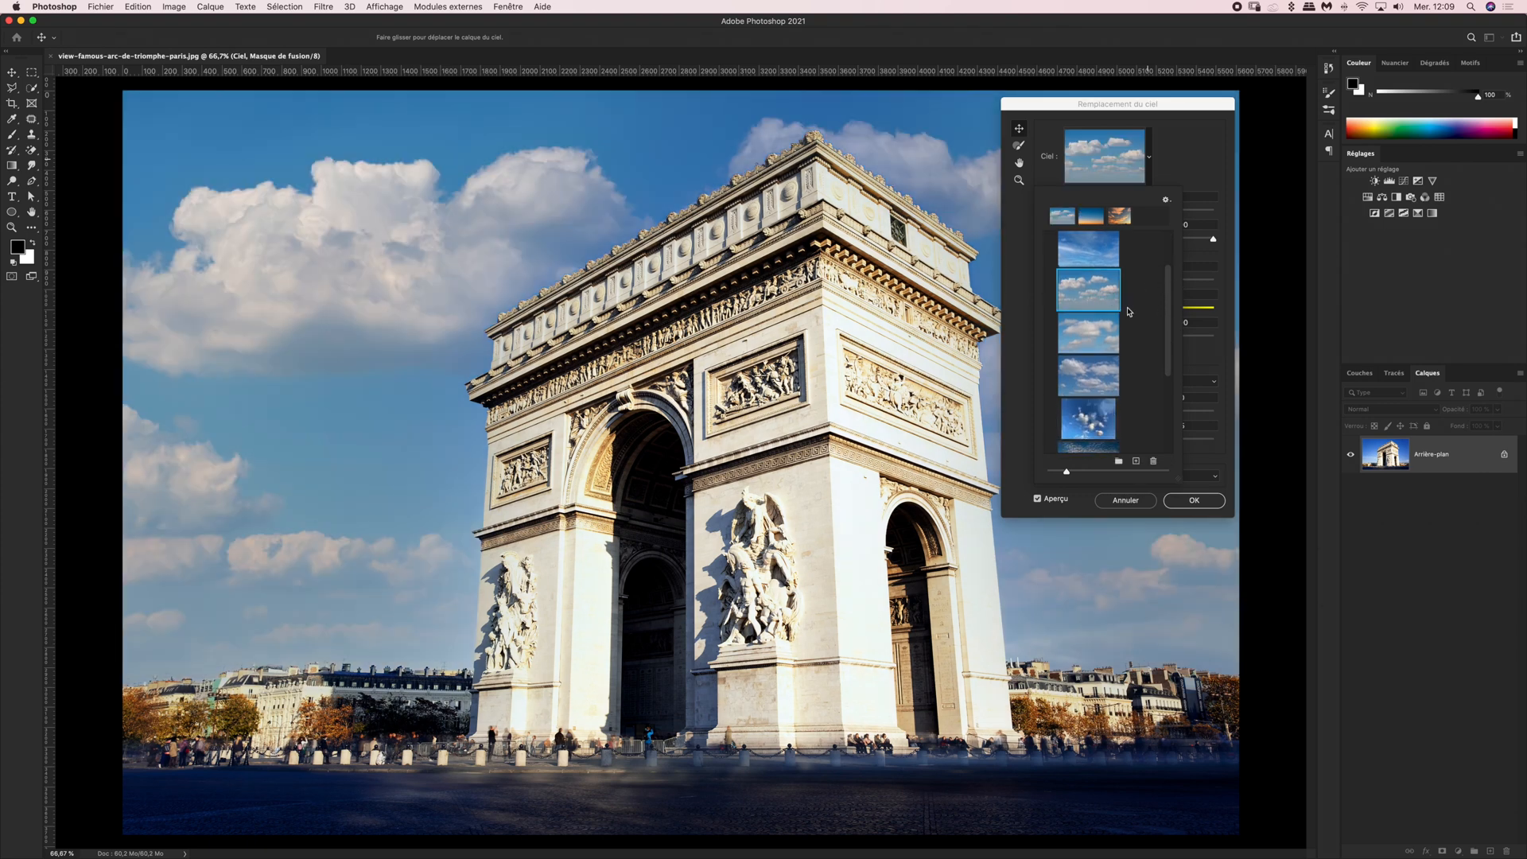
pyautogui.click(1096, 337)
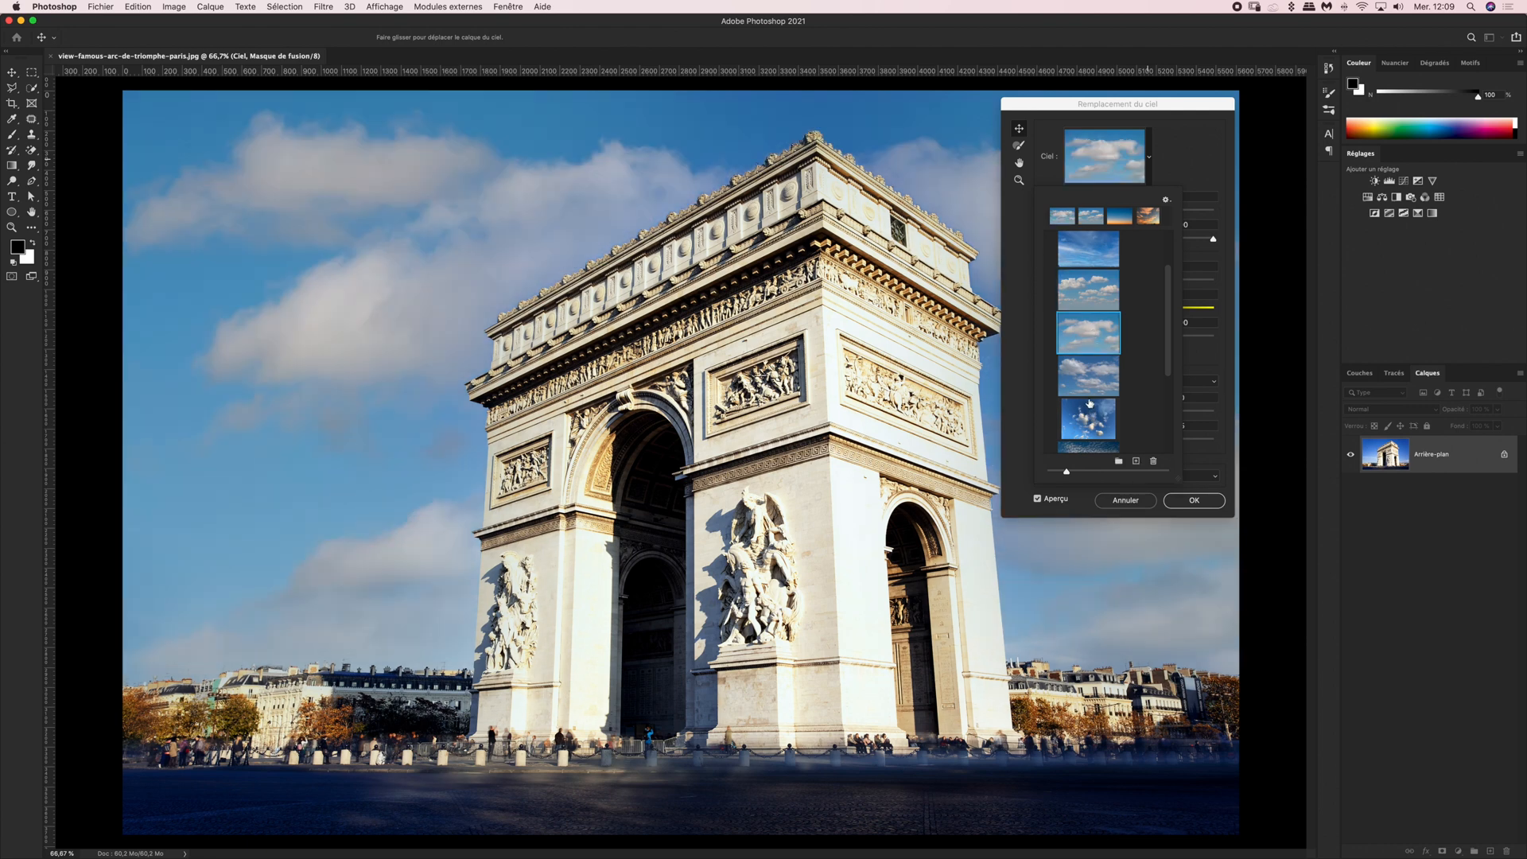
pyautogui.click(1087, 380)
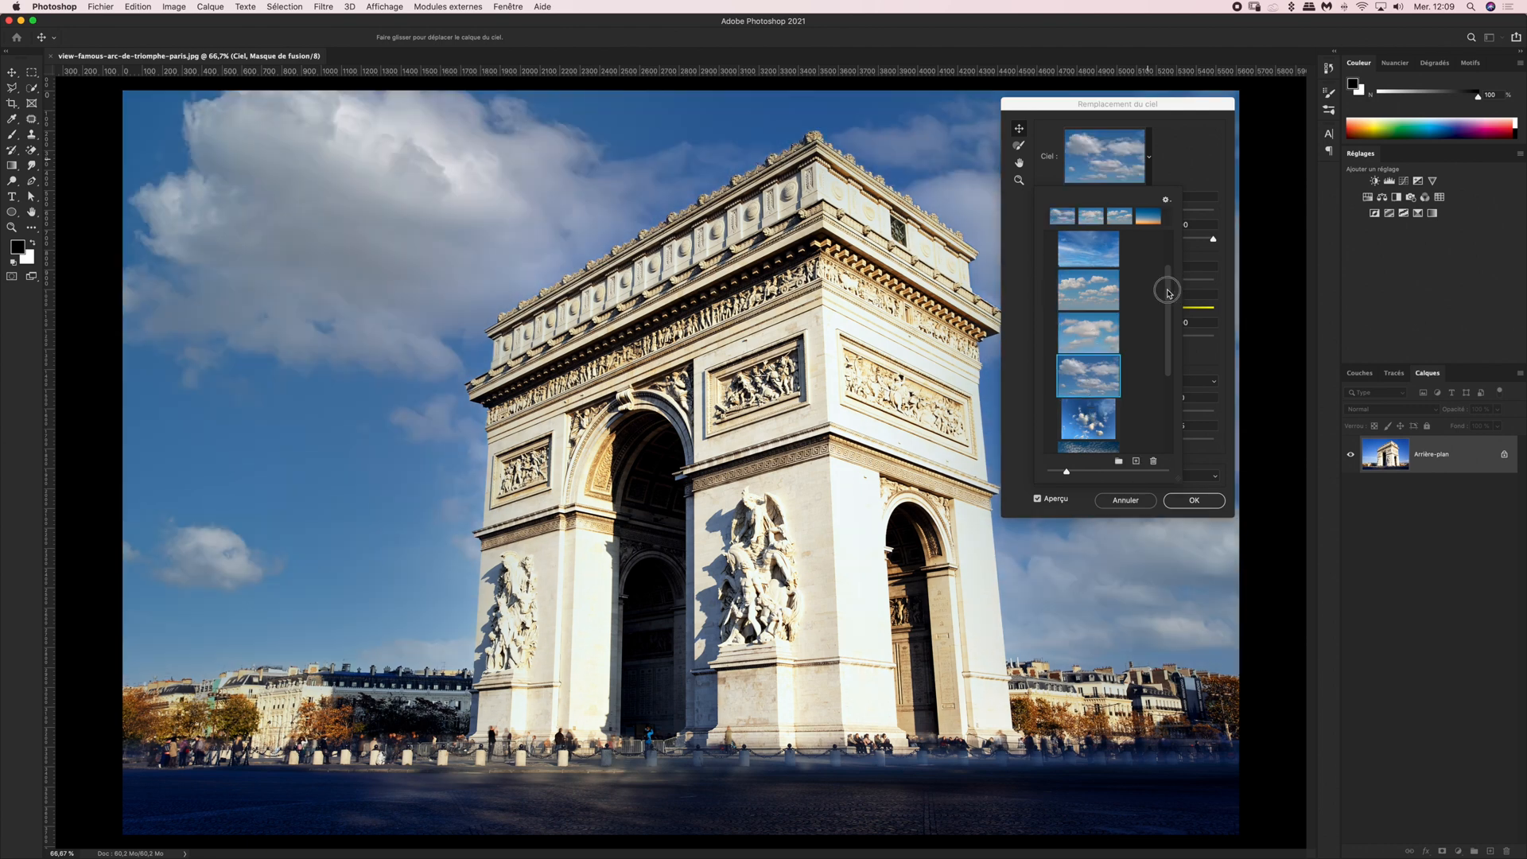
pyautogui.scroll(3, 1167, 291)
pyautogui.click(1051, 239)
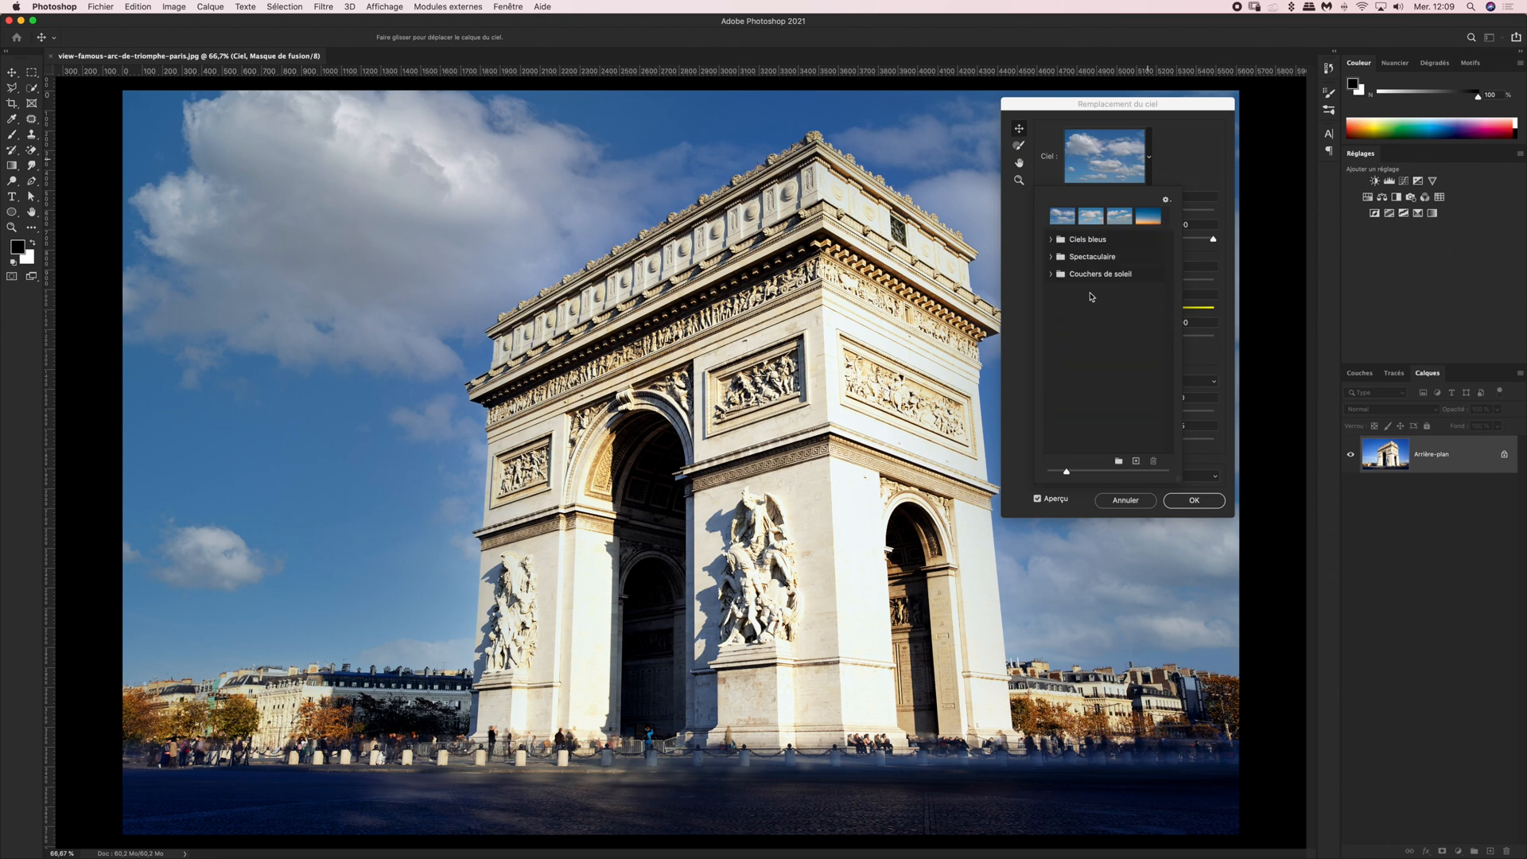
# - Try the pink-red clouds sky from the Spectaculaire group on the photo and collapse the group
pyautogui.click(1051, 257)
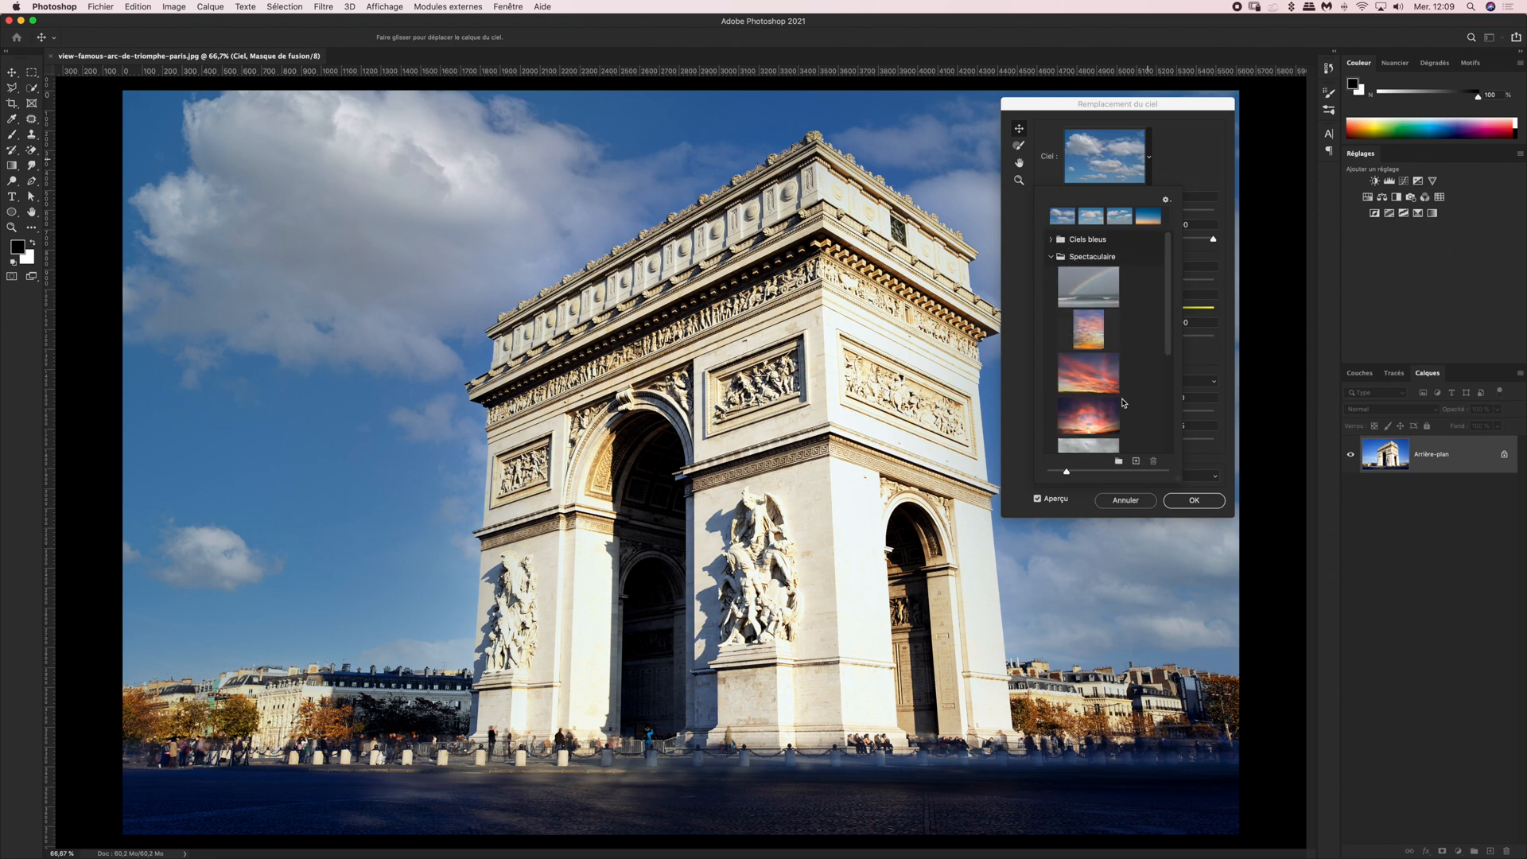
pyautogui.scroll(-1, 1167, 326)
pyautogui.click(1087, 343)
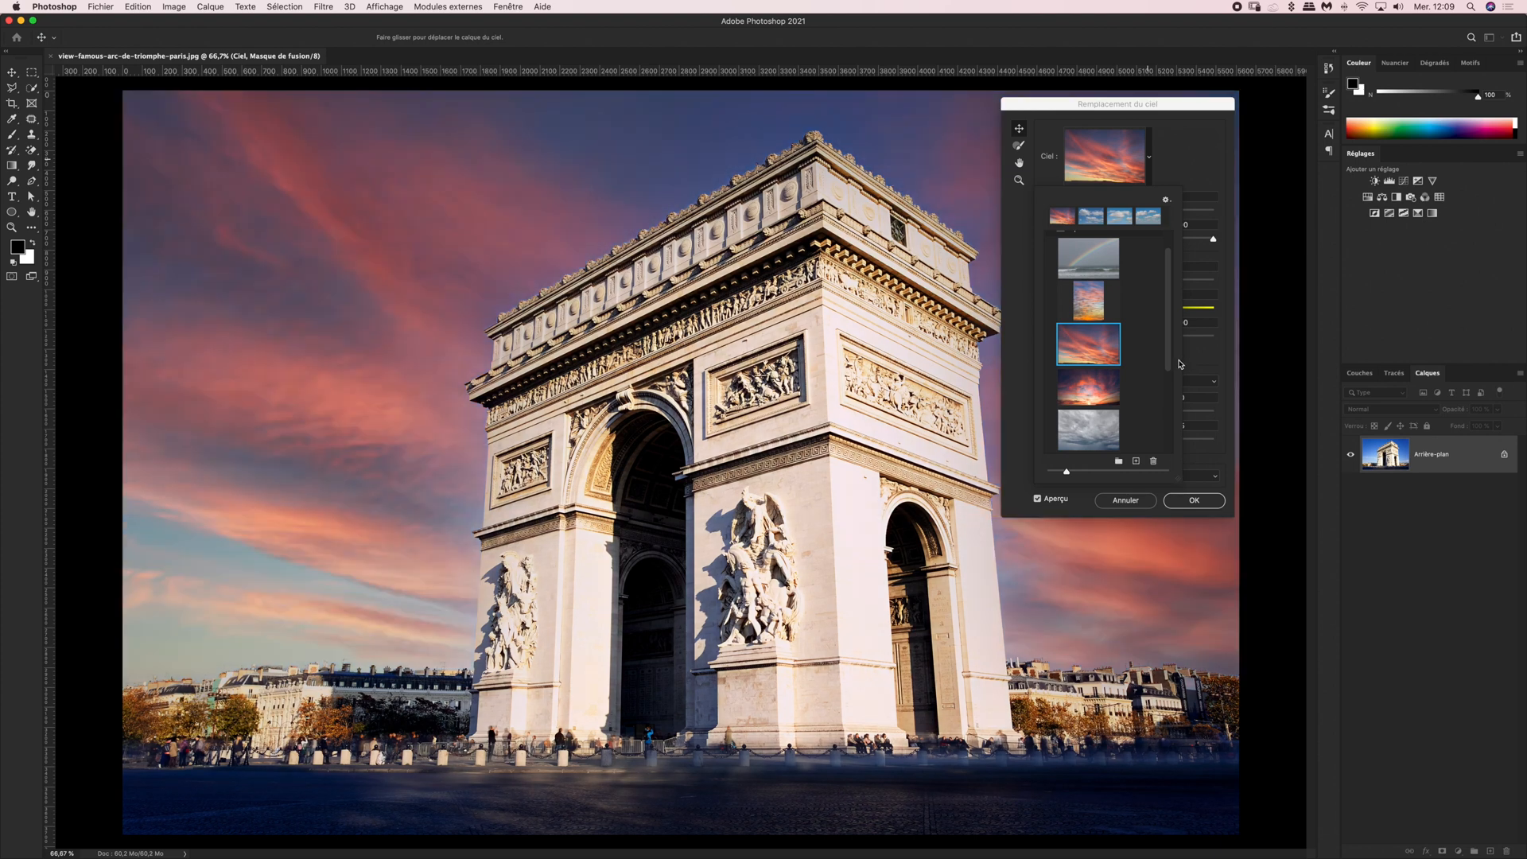
pyautogui.moveTo(1167, 357); pyautogui.dragTo(1161, 327)
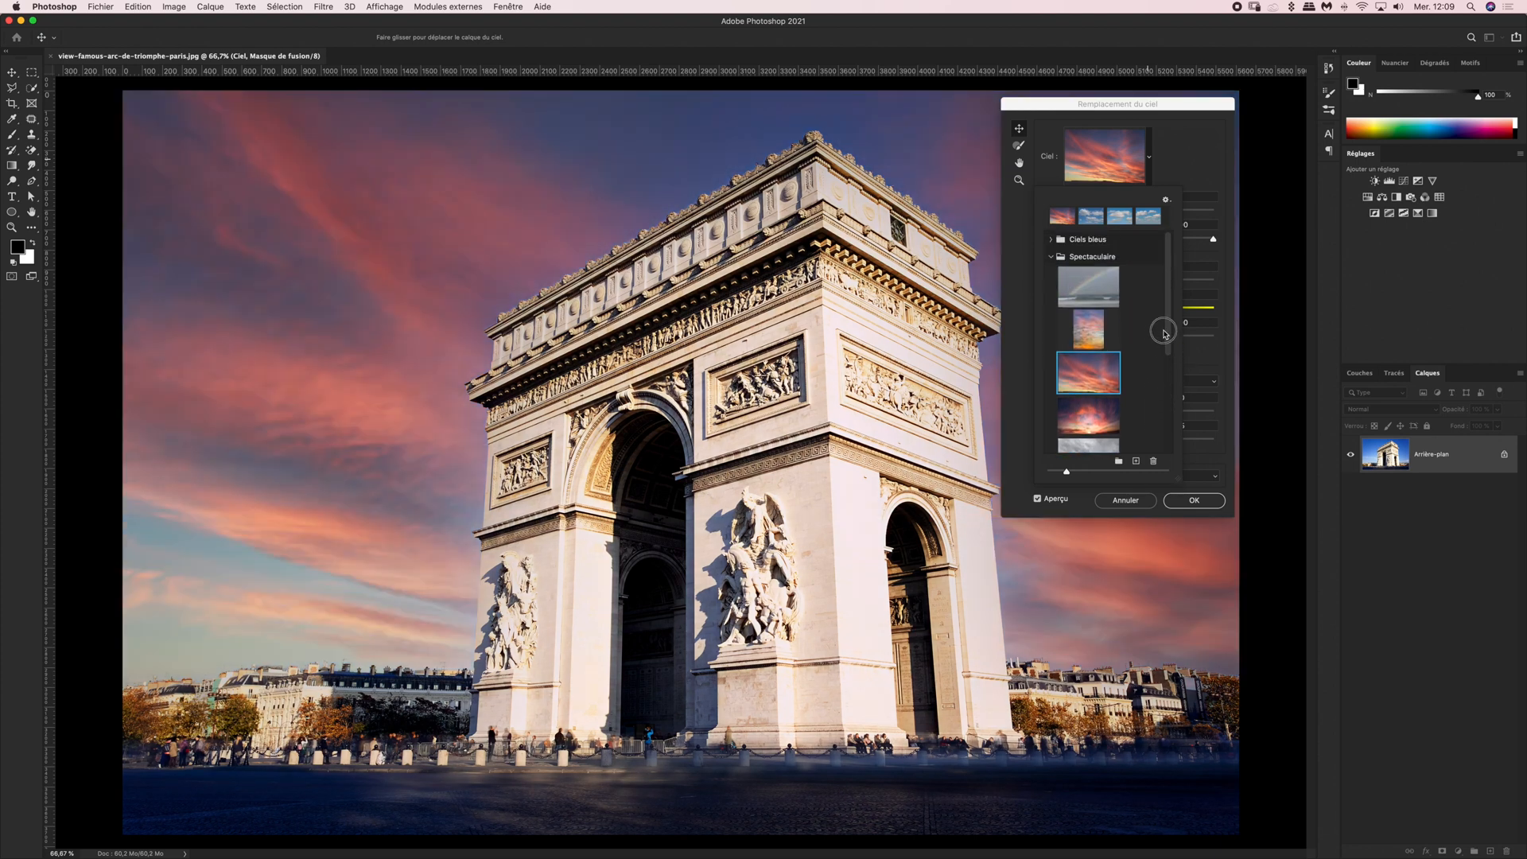
pyautogui.click(1050, 257)
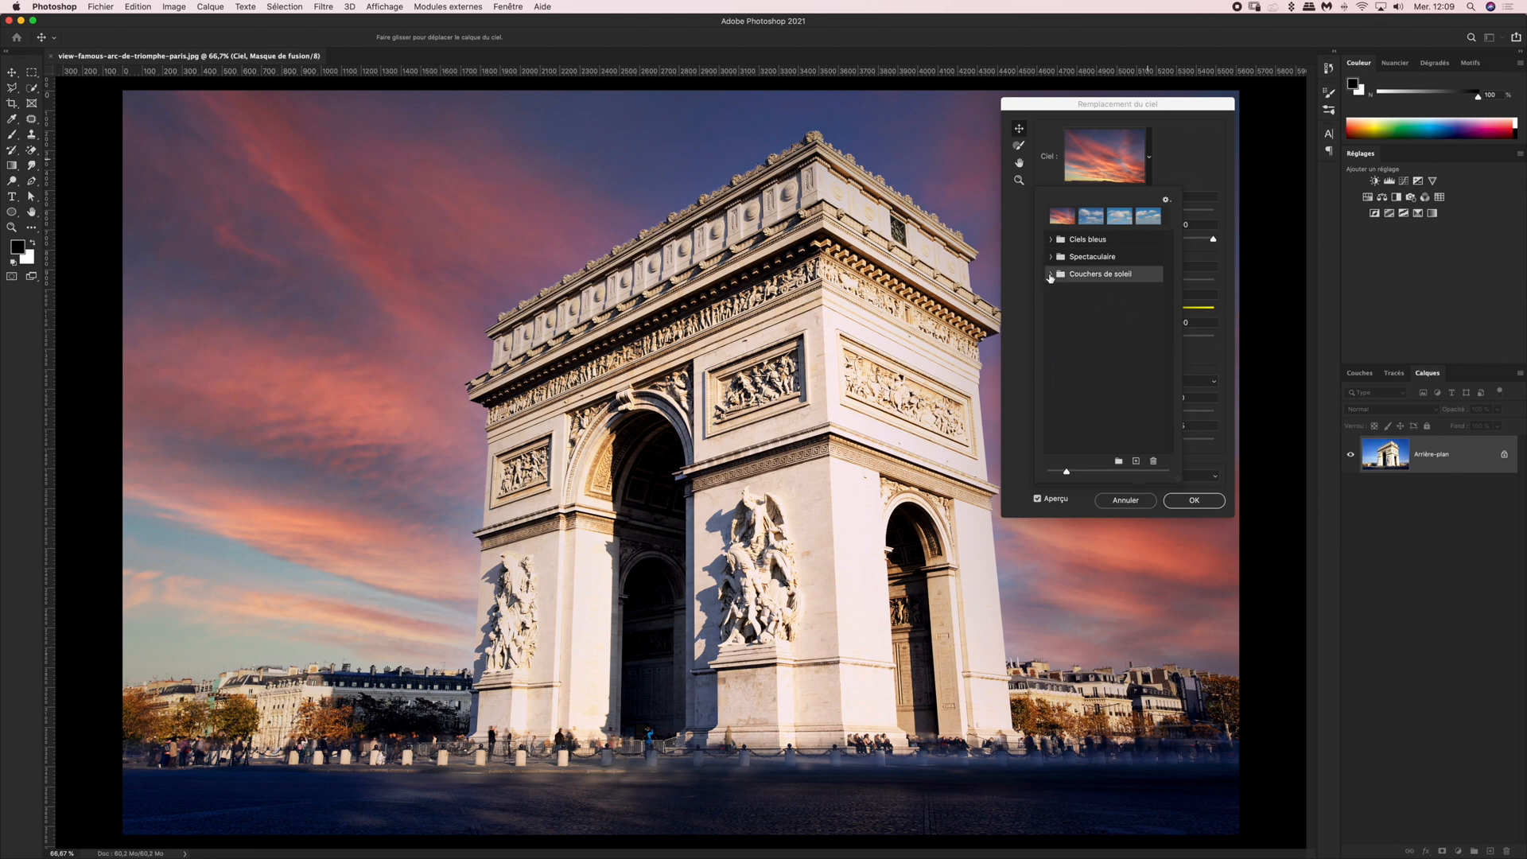
# - Try the orange-cloud, pink-horizon and scattered-cloud skies from the Couchers de soleil group on the photo
pyautogui.click(1050, 275)
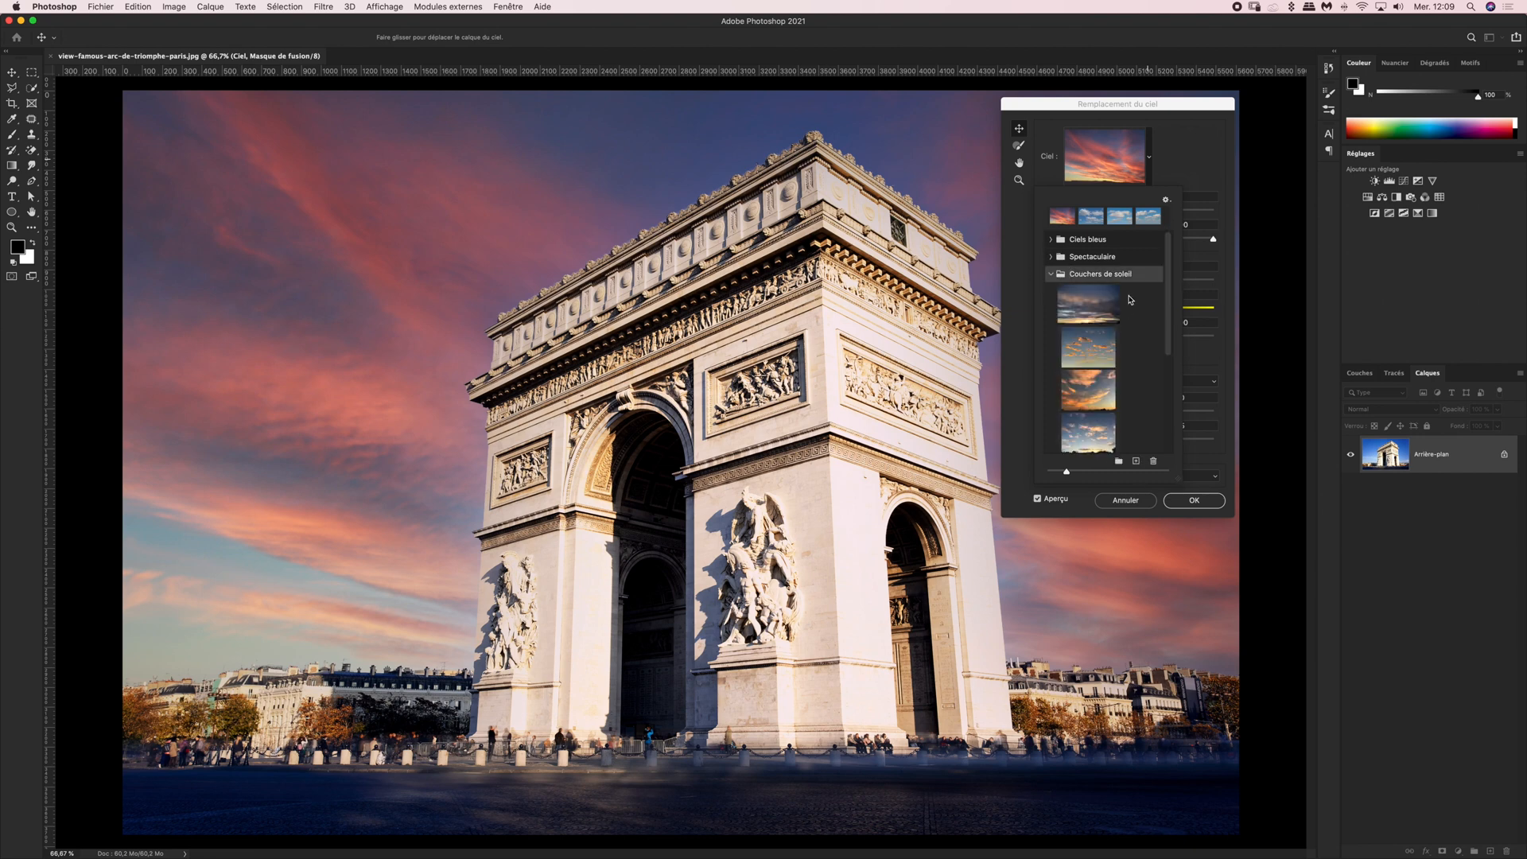
pyautogui.scroll(-3, 1145, 326)
pyautogui.click(1088, 316)
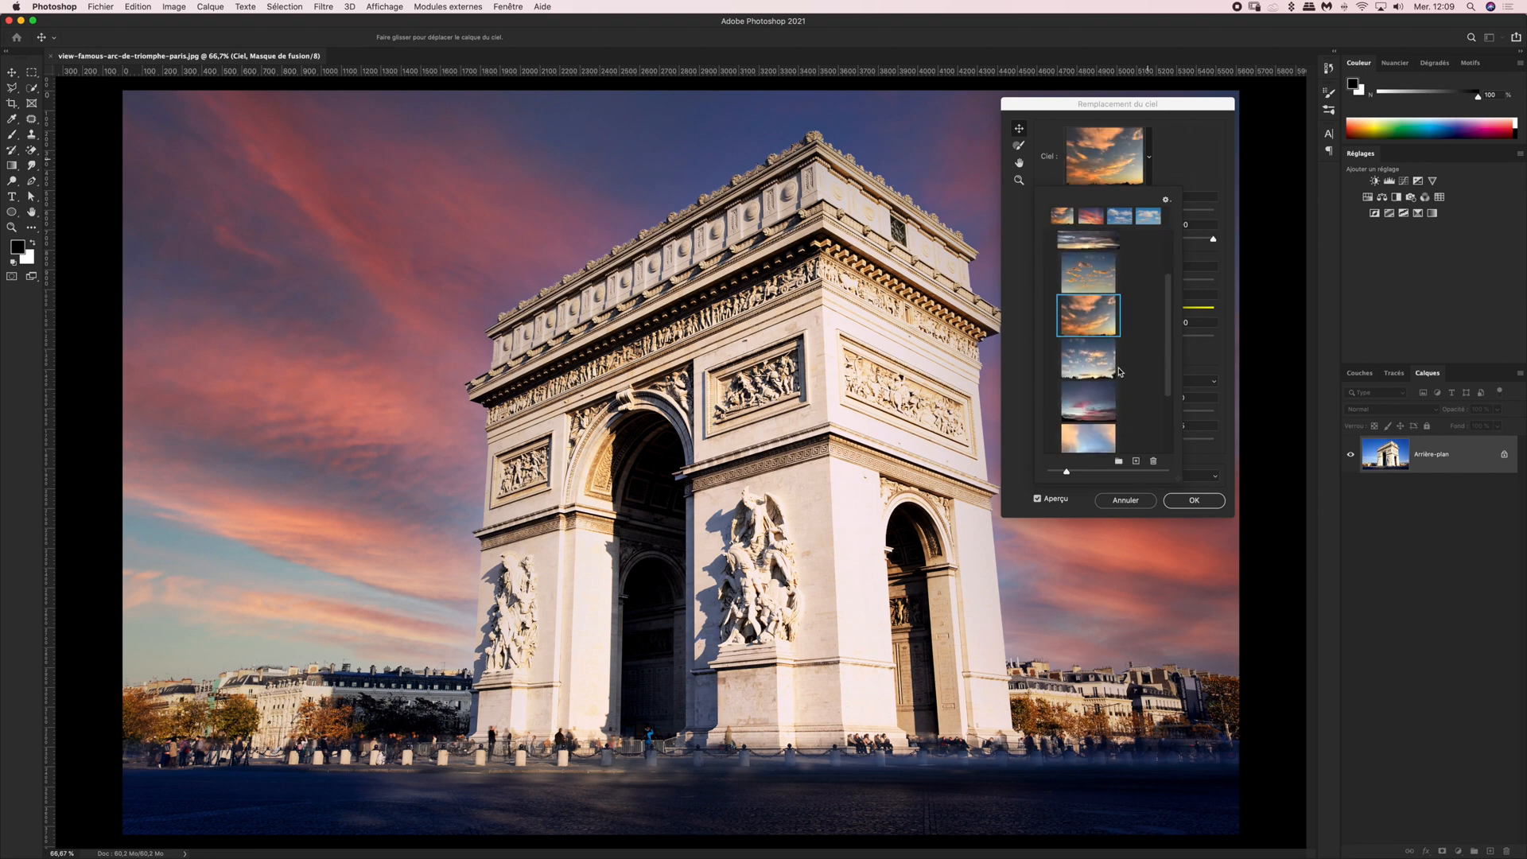
pyautogui.click(1088, 401)
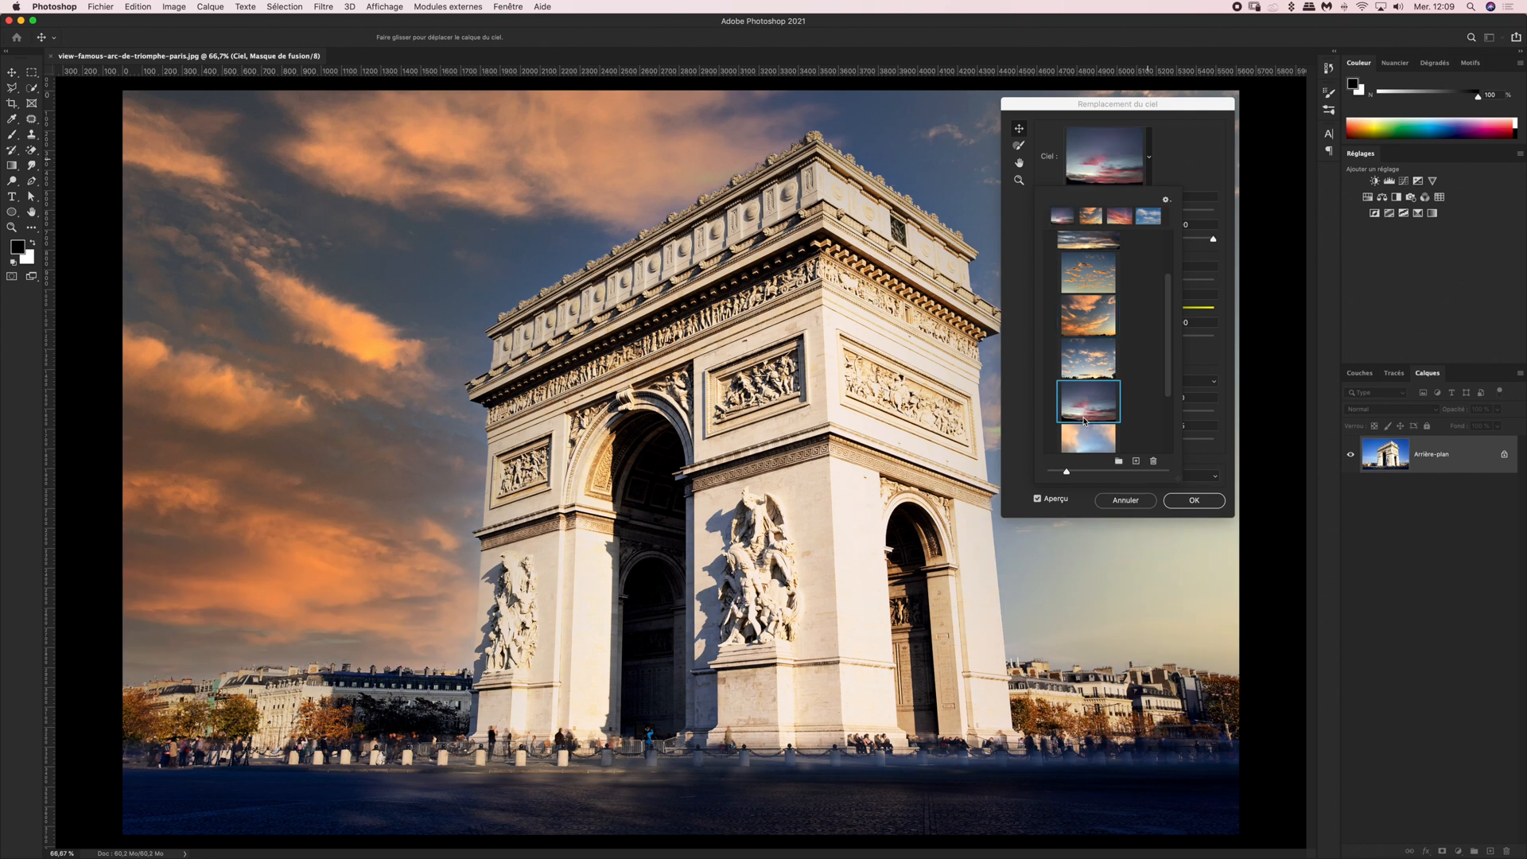
pyautogui.click(1086, 359)
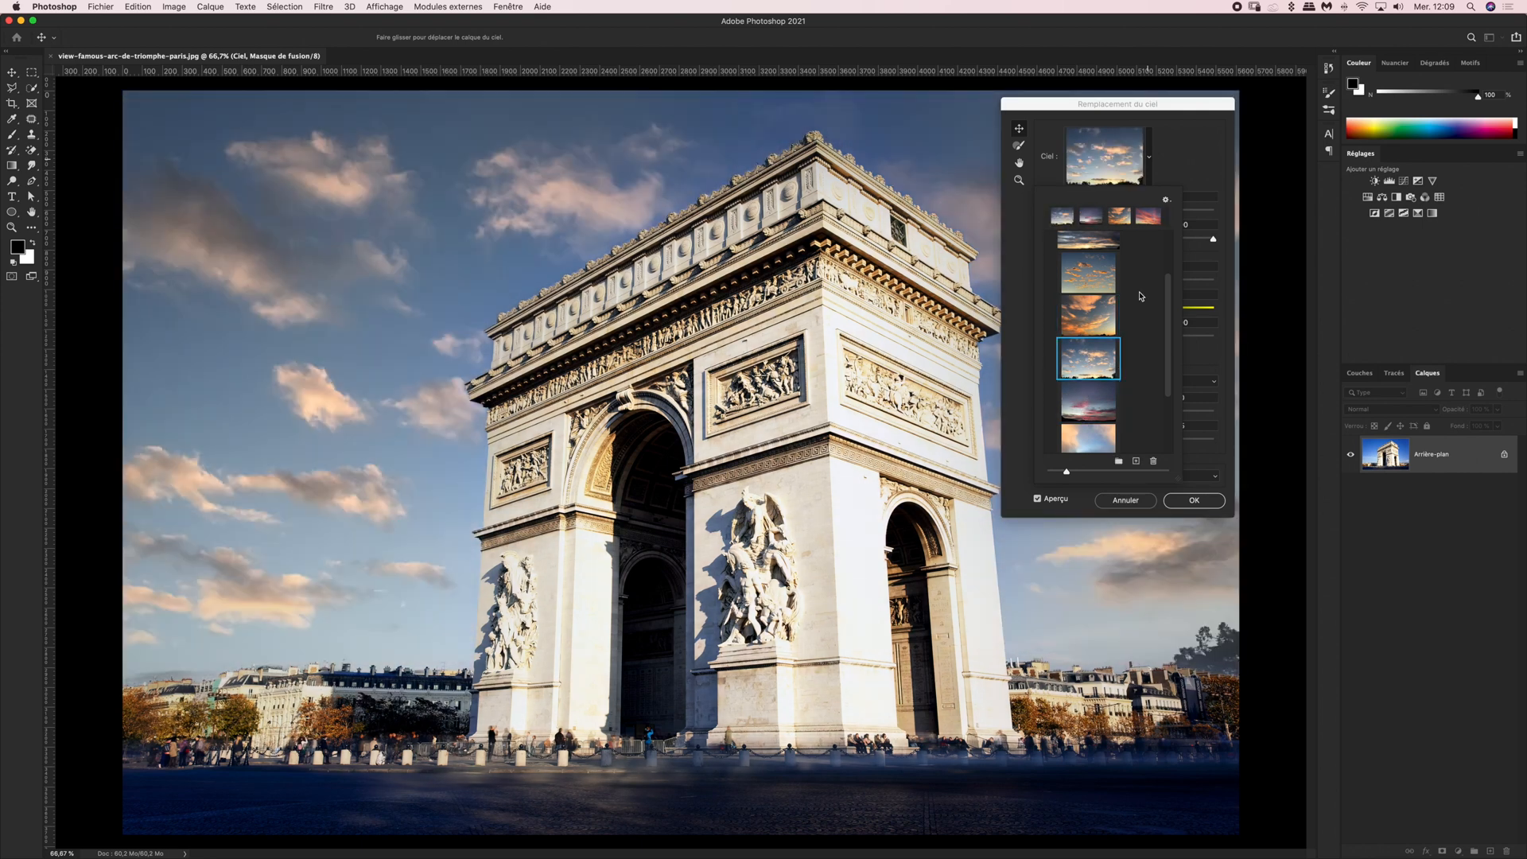
pyautogui.moveTo(1167, 293); pyautogui.dragTo(1160, 231)
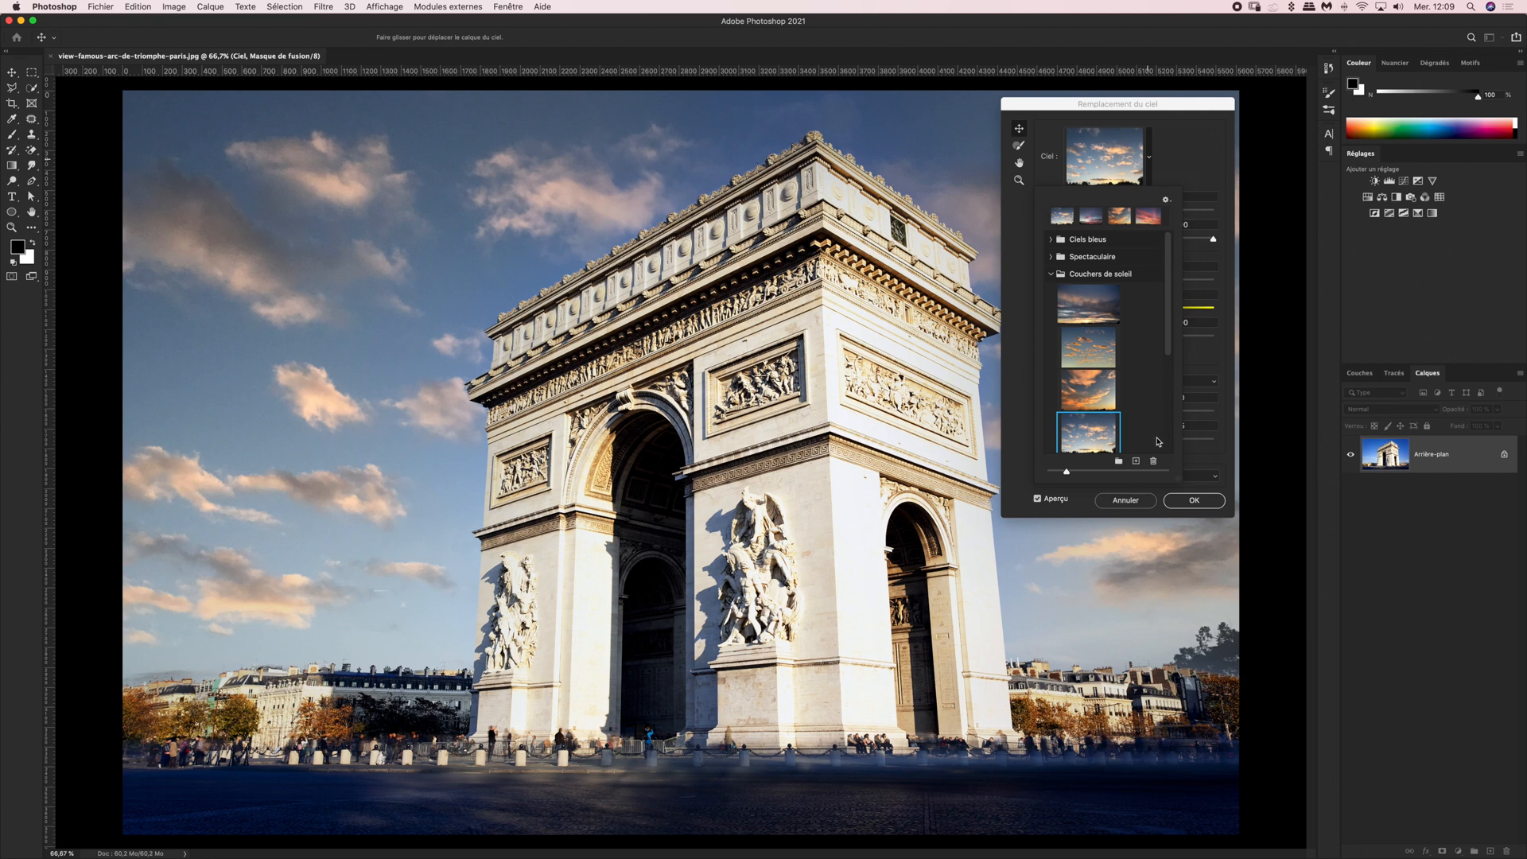
# - Slightly enlarge the sky preset thumbnails and create a new sky group named Ciel
pyautogui.moveTo(1066, 474)
pyautogui.mouseDown()
pyautogui.moveTo(1166, 473)
pyautogui.moveTo(1071, 474)
pyautogui.mouseUp()
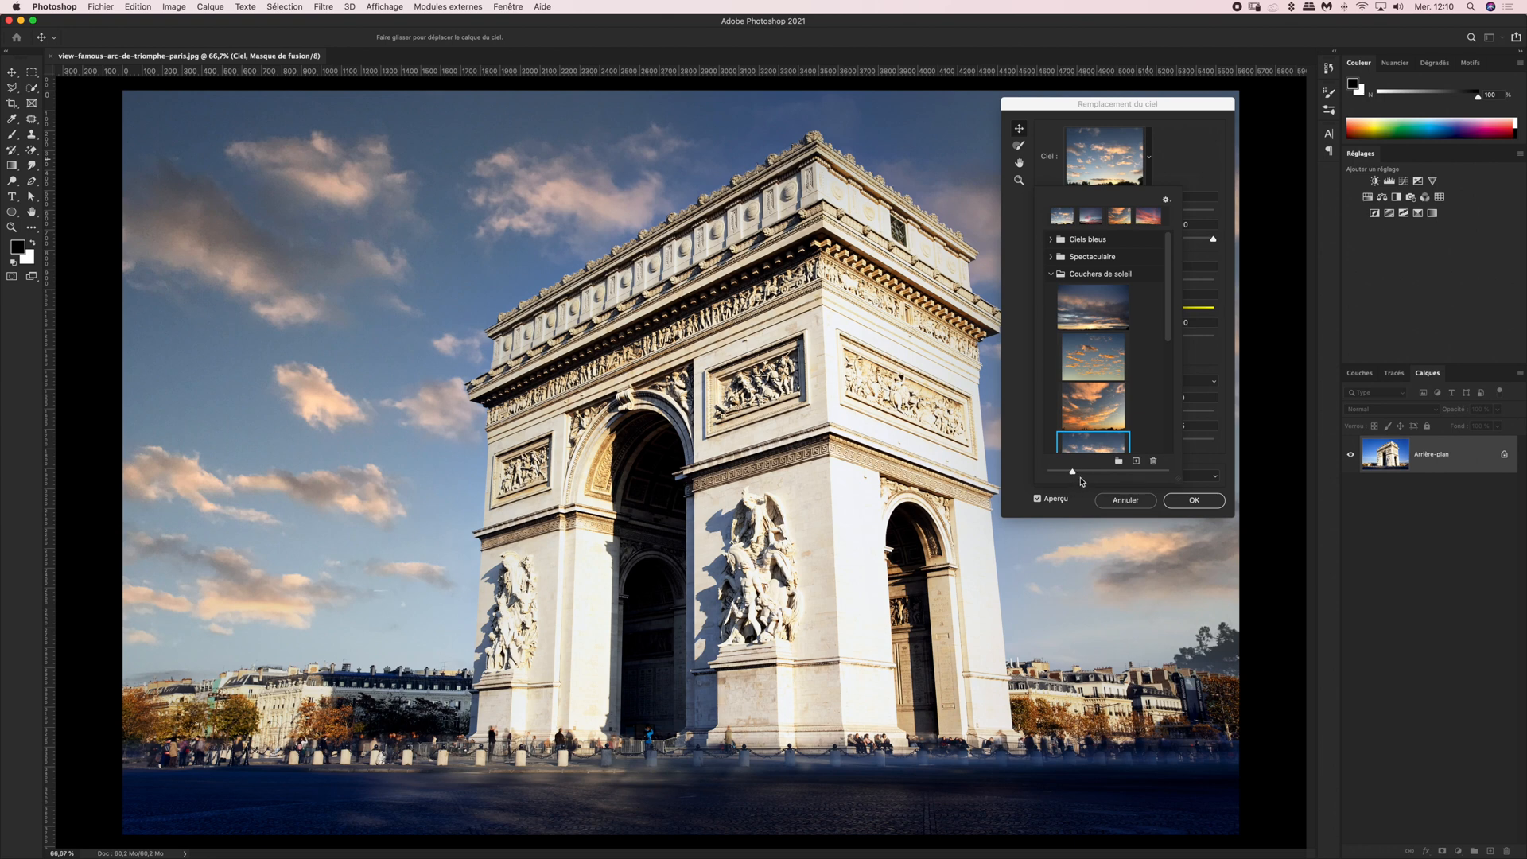
pyautogui.click(1119, 462)
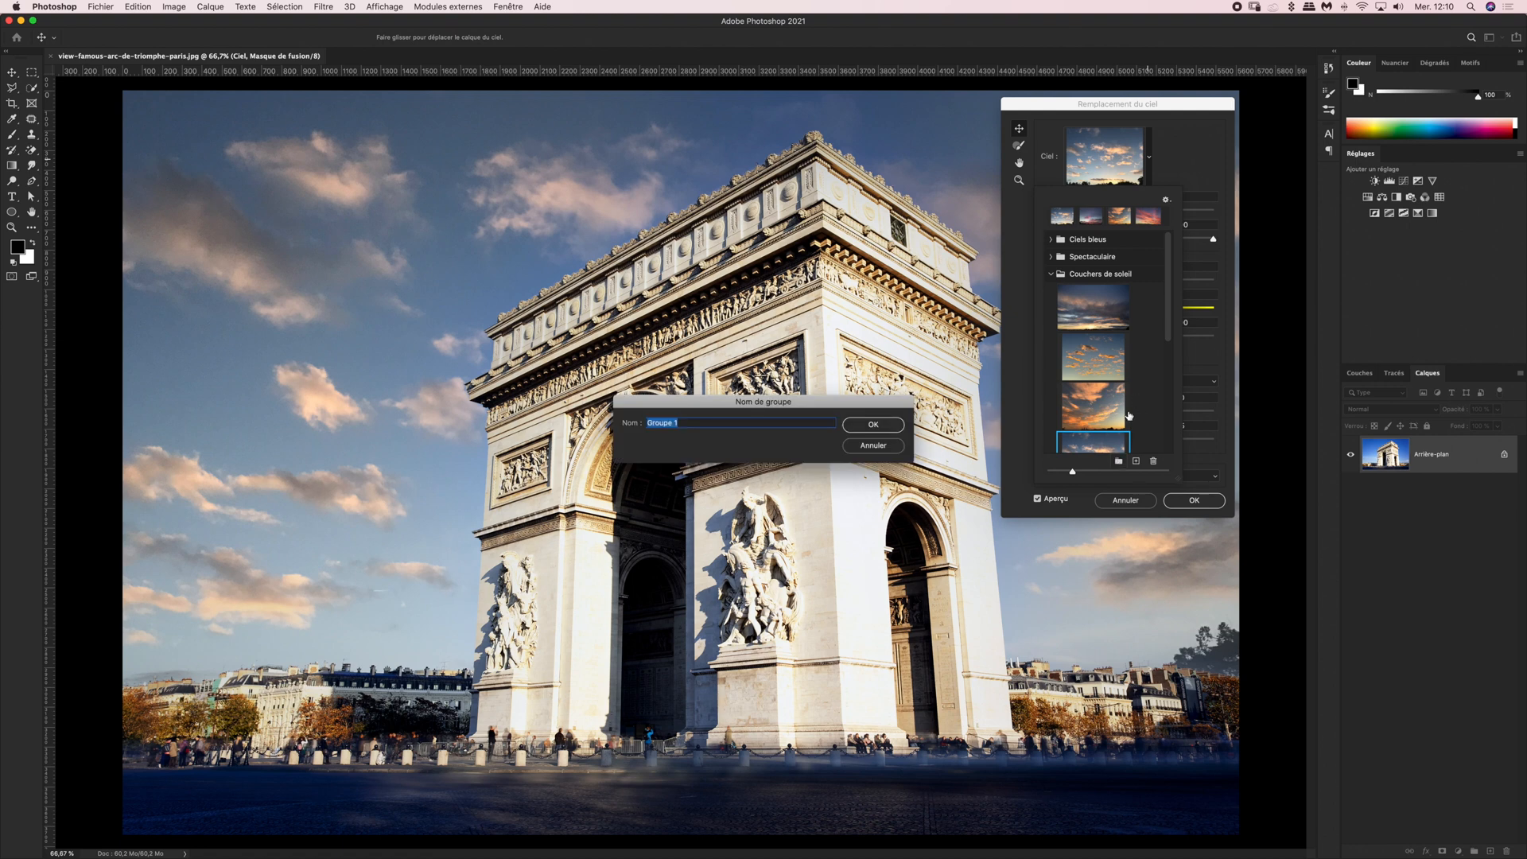
pyautogui.write('Ciel')
pyautogui.click(874, 425)
pyautogui.scroll(-3, 1161, 358)
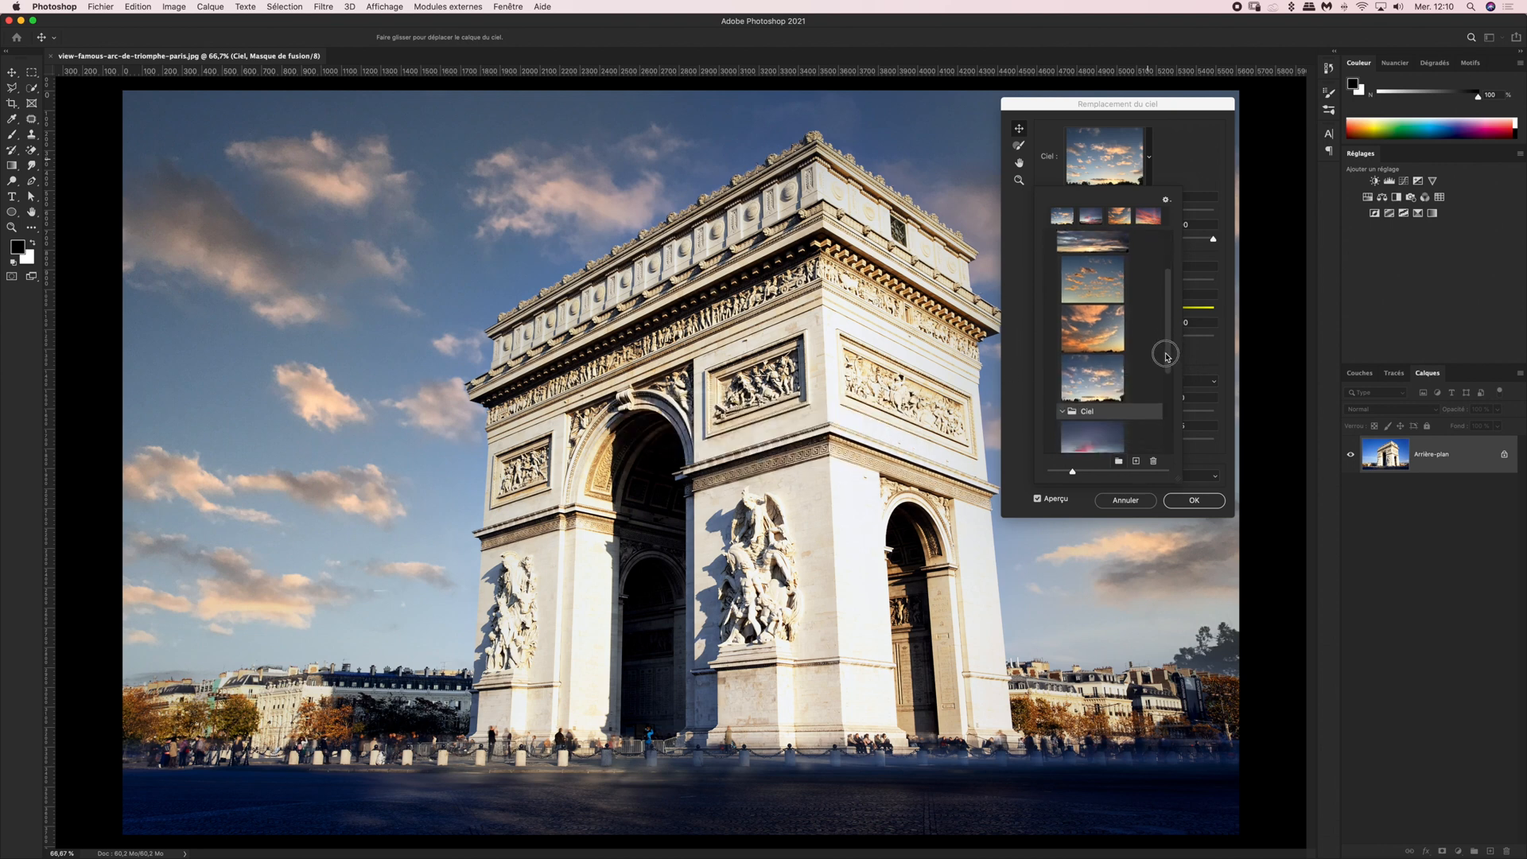
pyautogui.scroll(-1, 1161, 358)
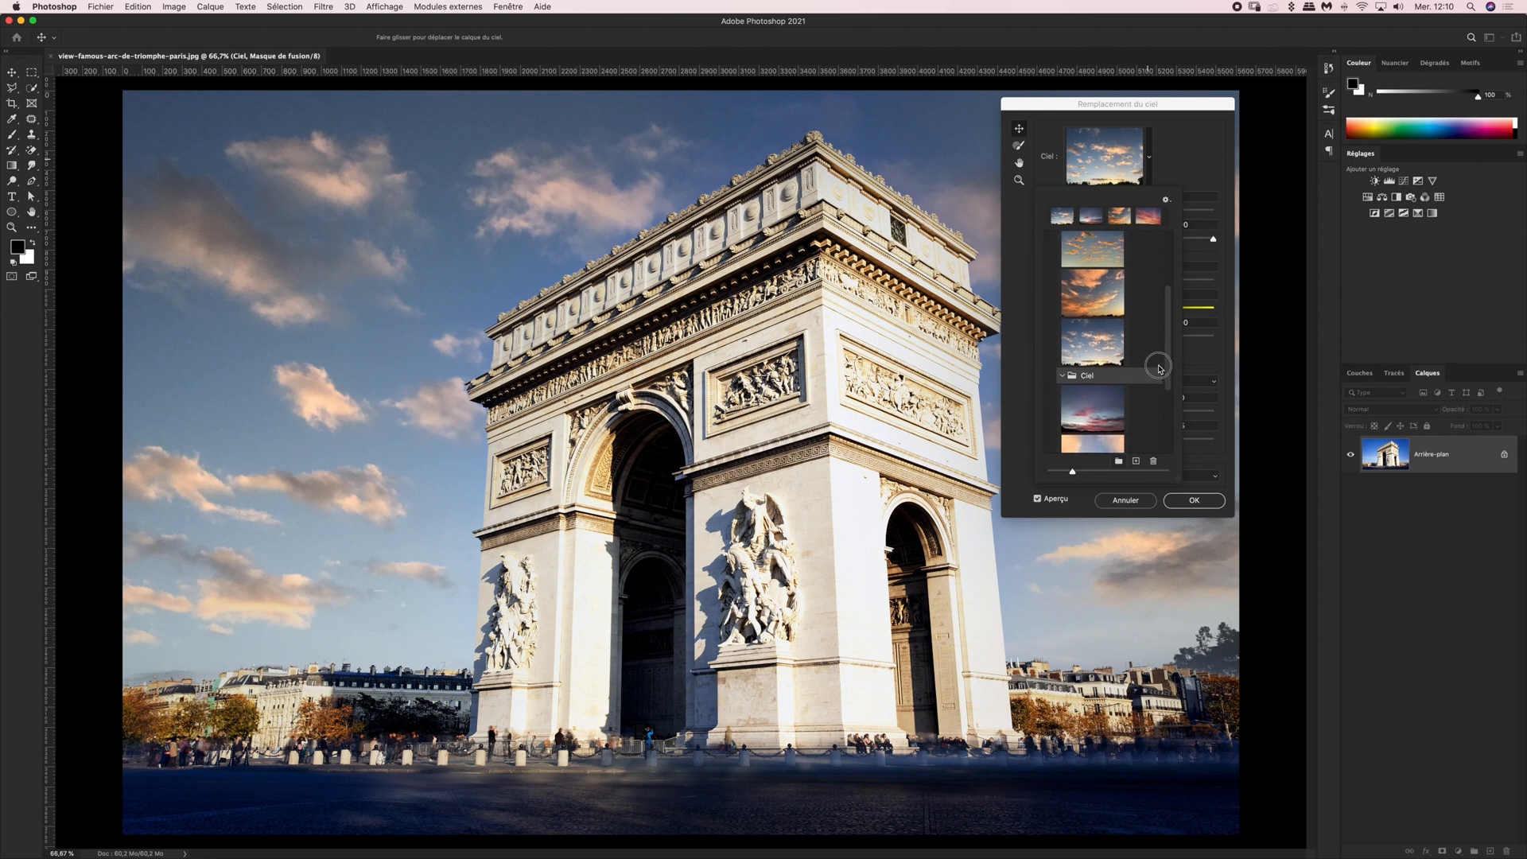
pyautogui.scroll(-1, 1160, 368)
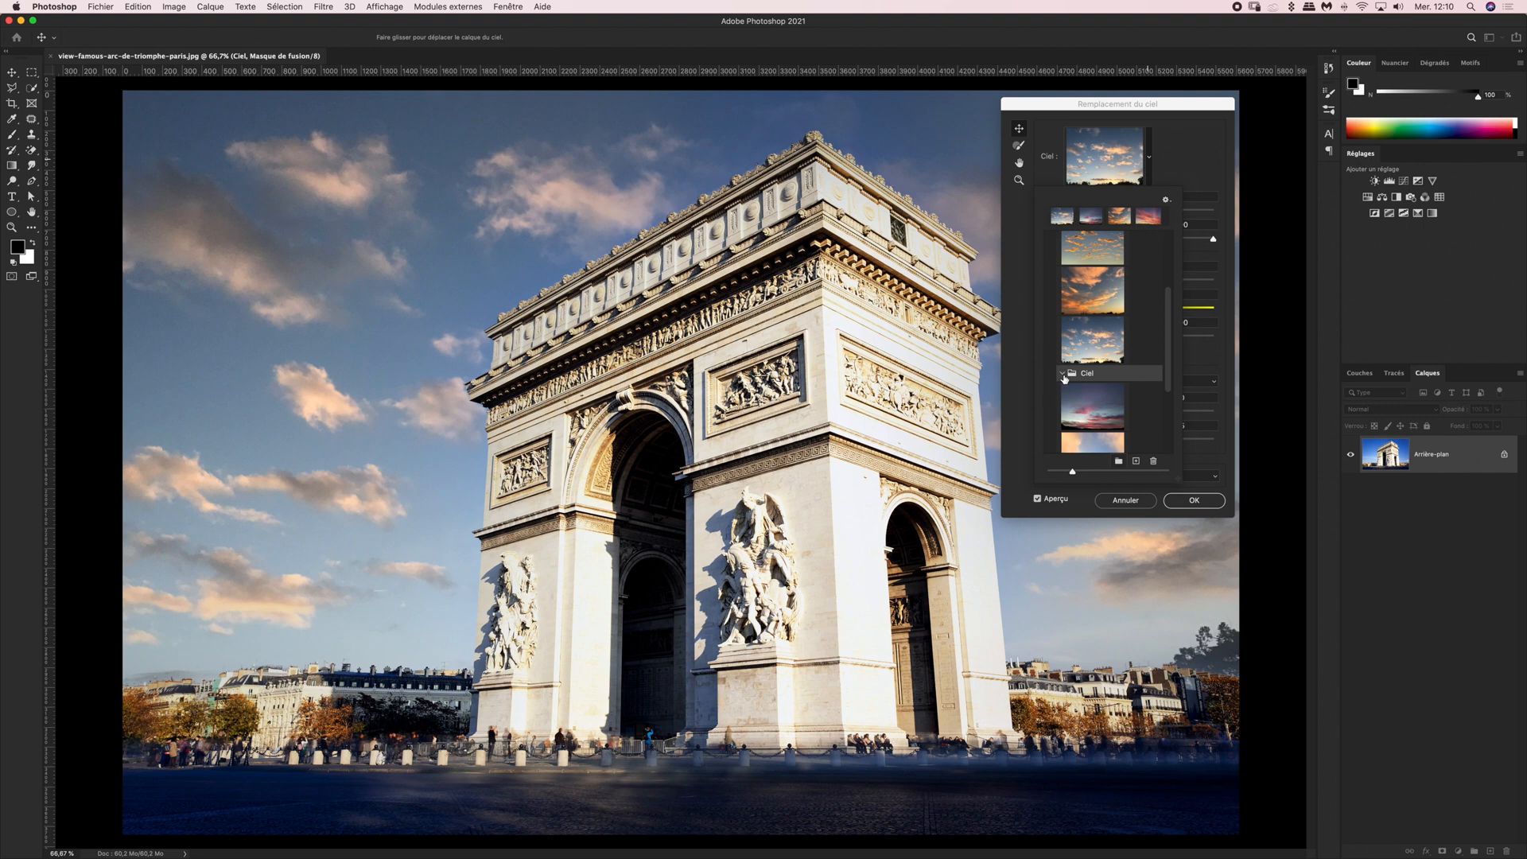
# - Import the scenic-view-sunrise mountain image from Téléchargements as a new sky preset named ciel
pyautogui.click(1137, 463)
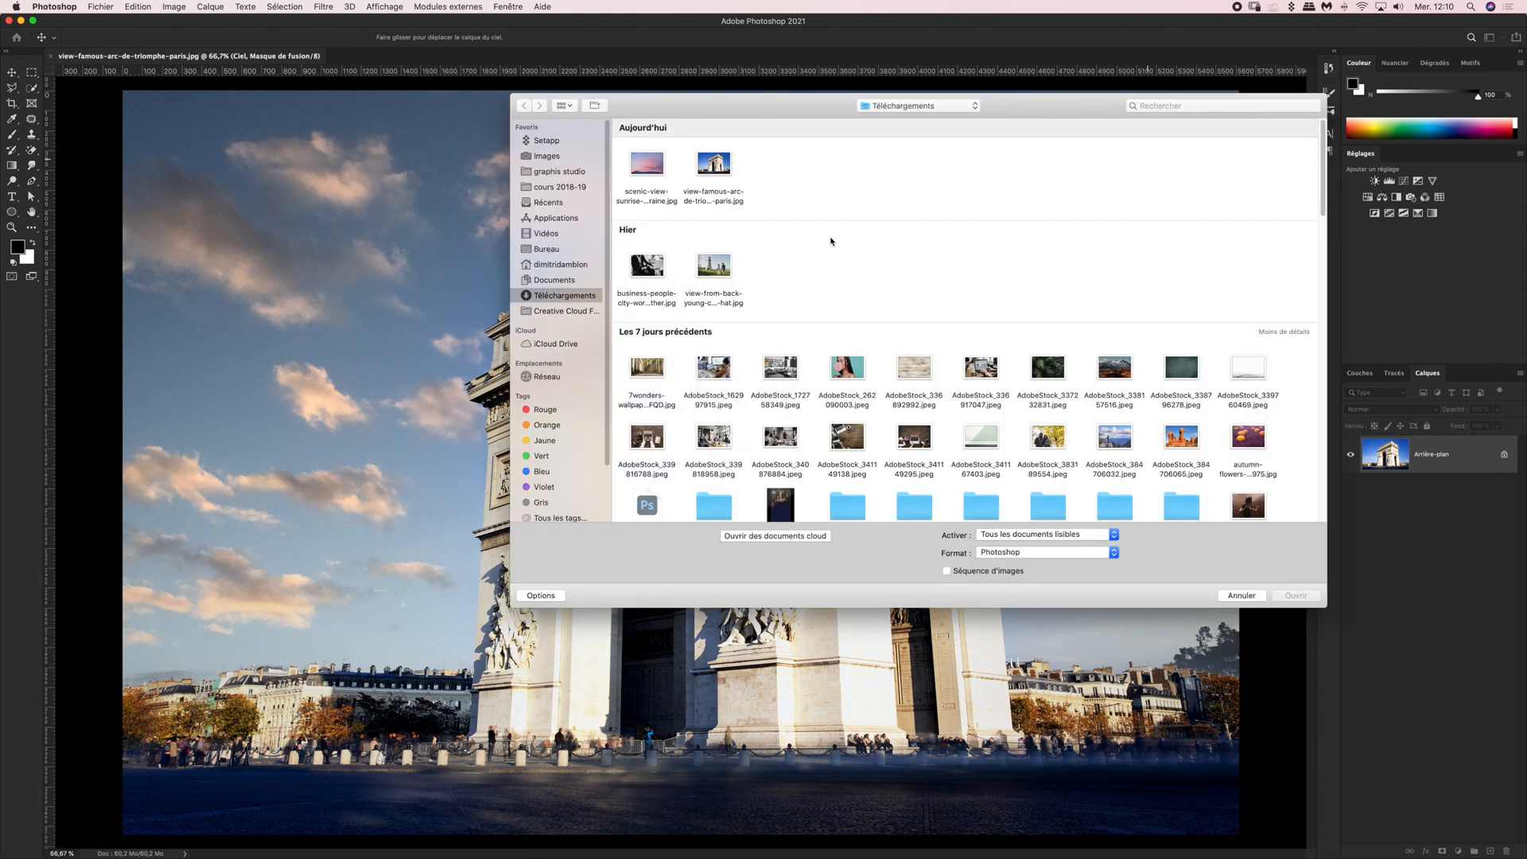
pyautogui.click(636, 173)
pyautogui.click(1289, 595)
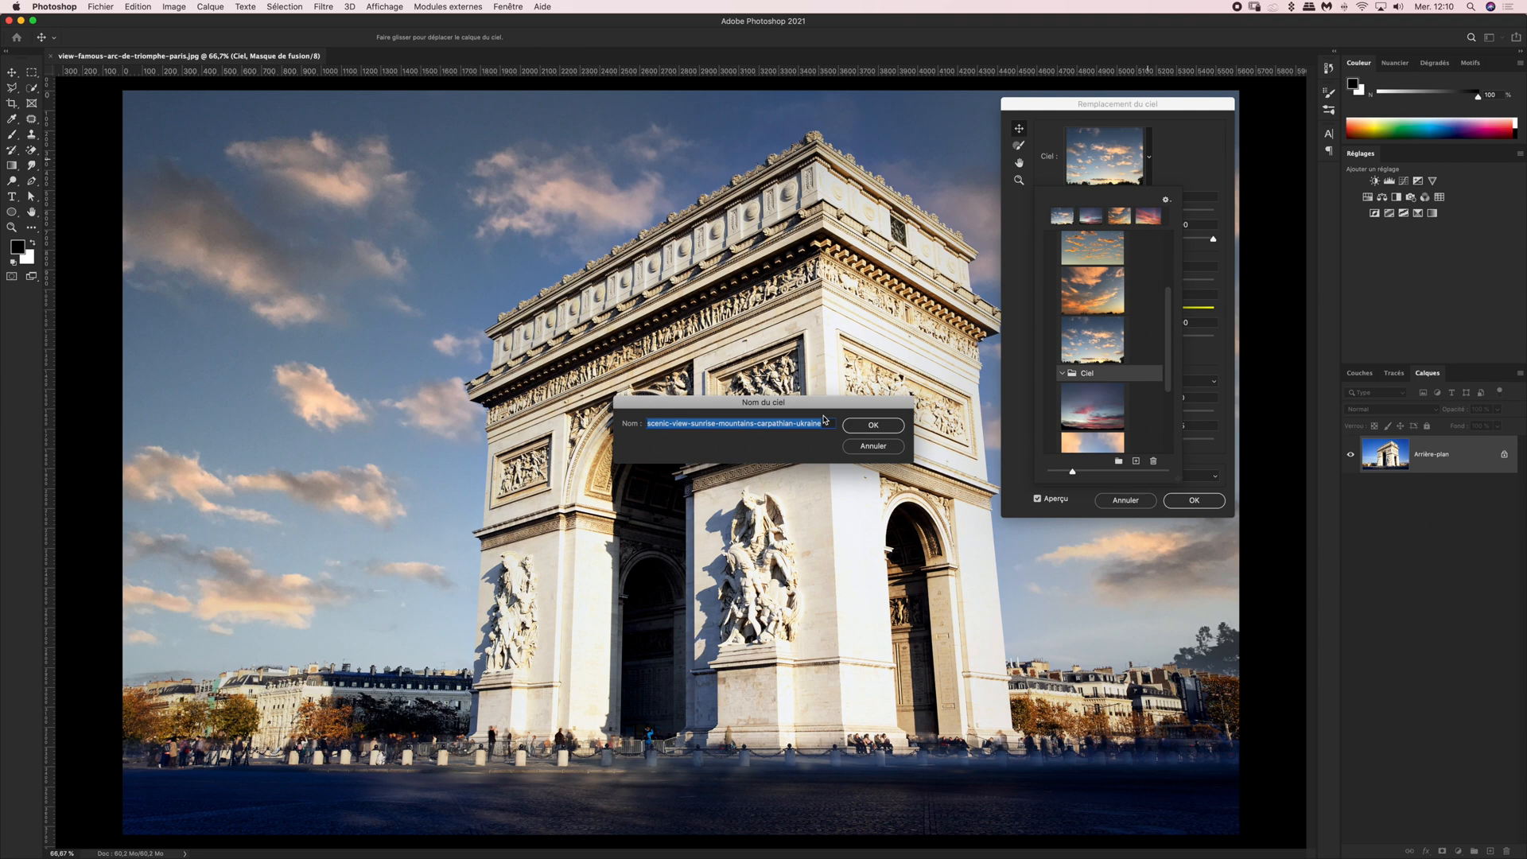
pyautogui.write('ciel')
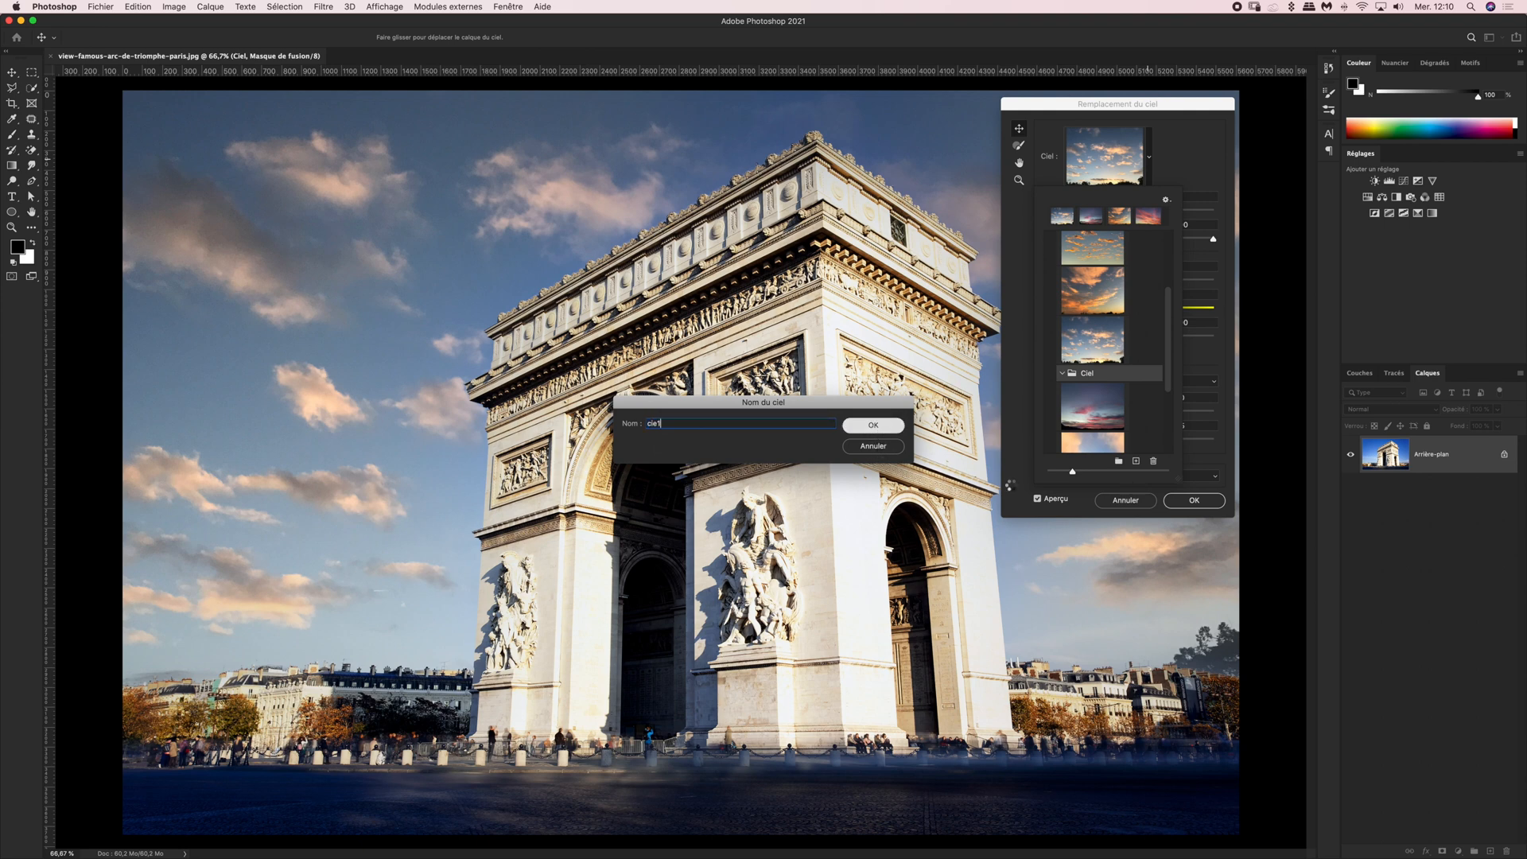
pyautogui.press('Return')
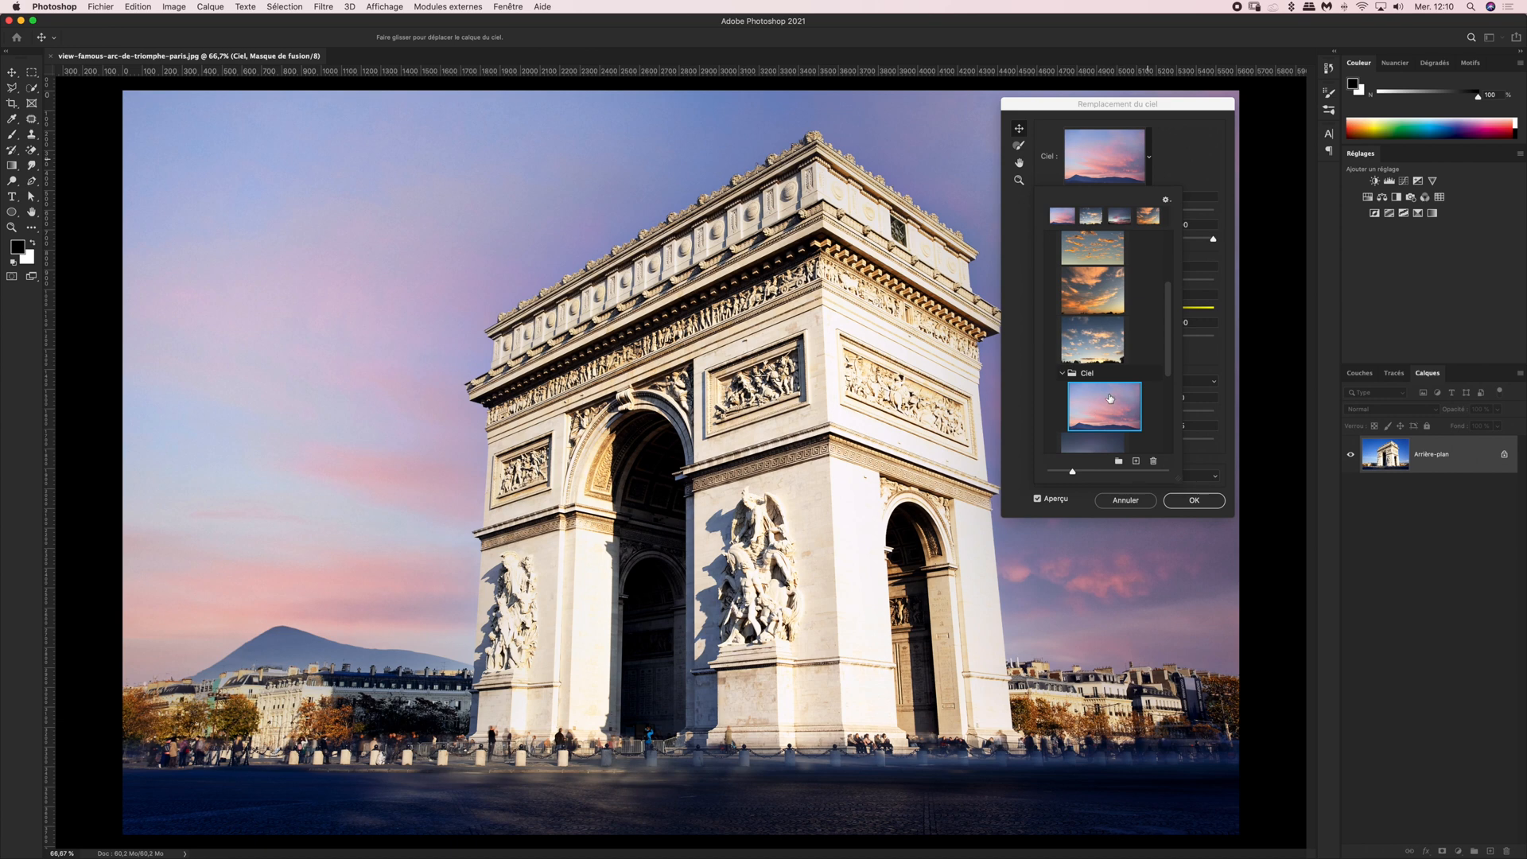
# - Delete the imported pink mountain sky from the Ciel group and close the sky presets
pyautogui.click(1093, 378)
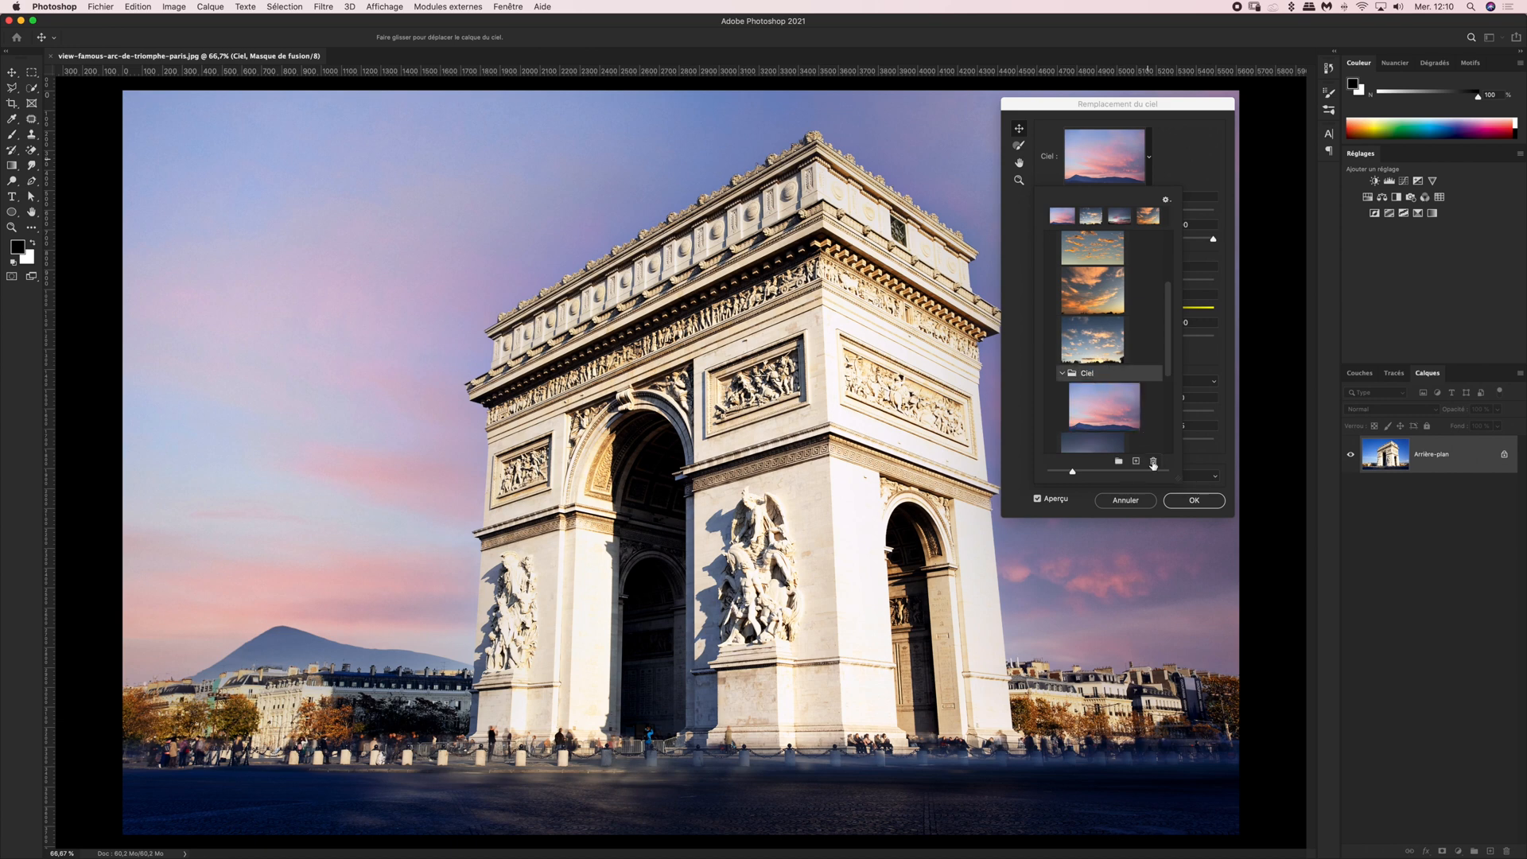
pyautogui.click(1105, 411)
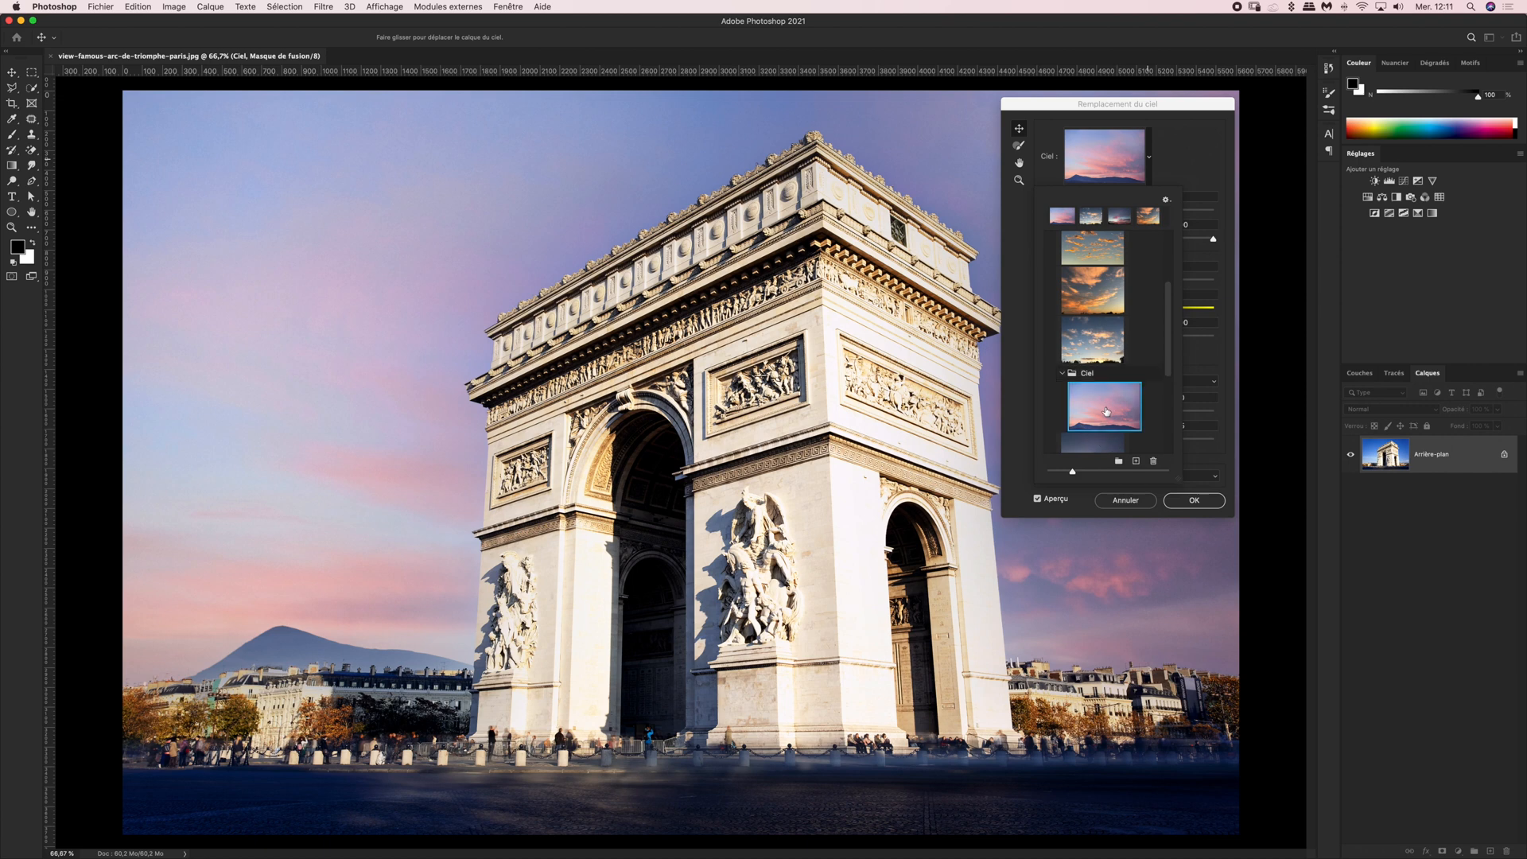
pyautogui.click(1153, 461)
pyautogui.click(871, 278)
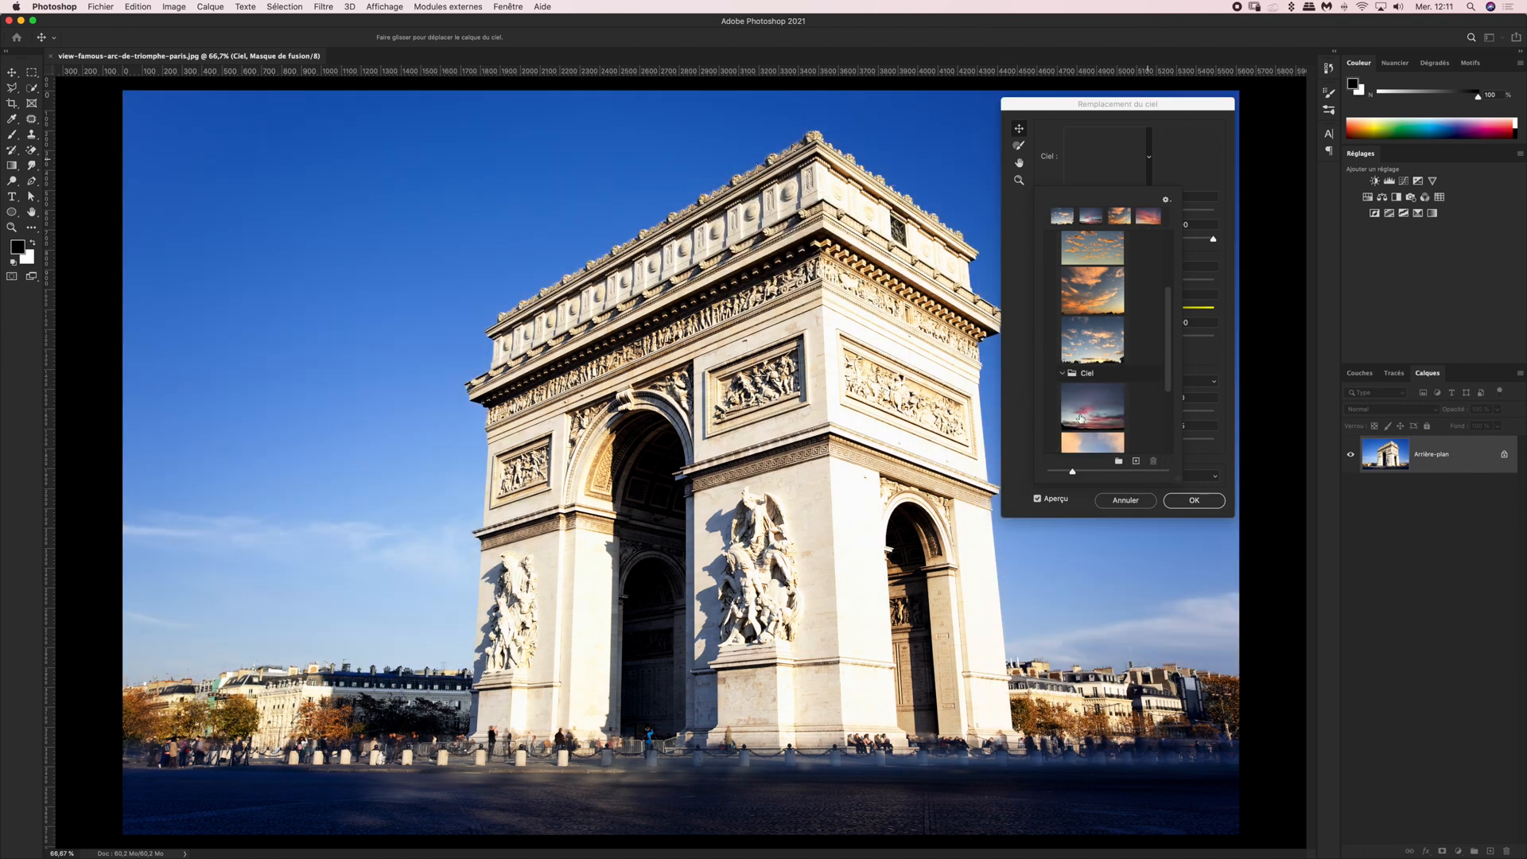
pyautogui.moveTo(1167, 367); pyautogui.dragTo(1164, 231)
pyautogui.click(1169, 162)
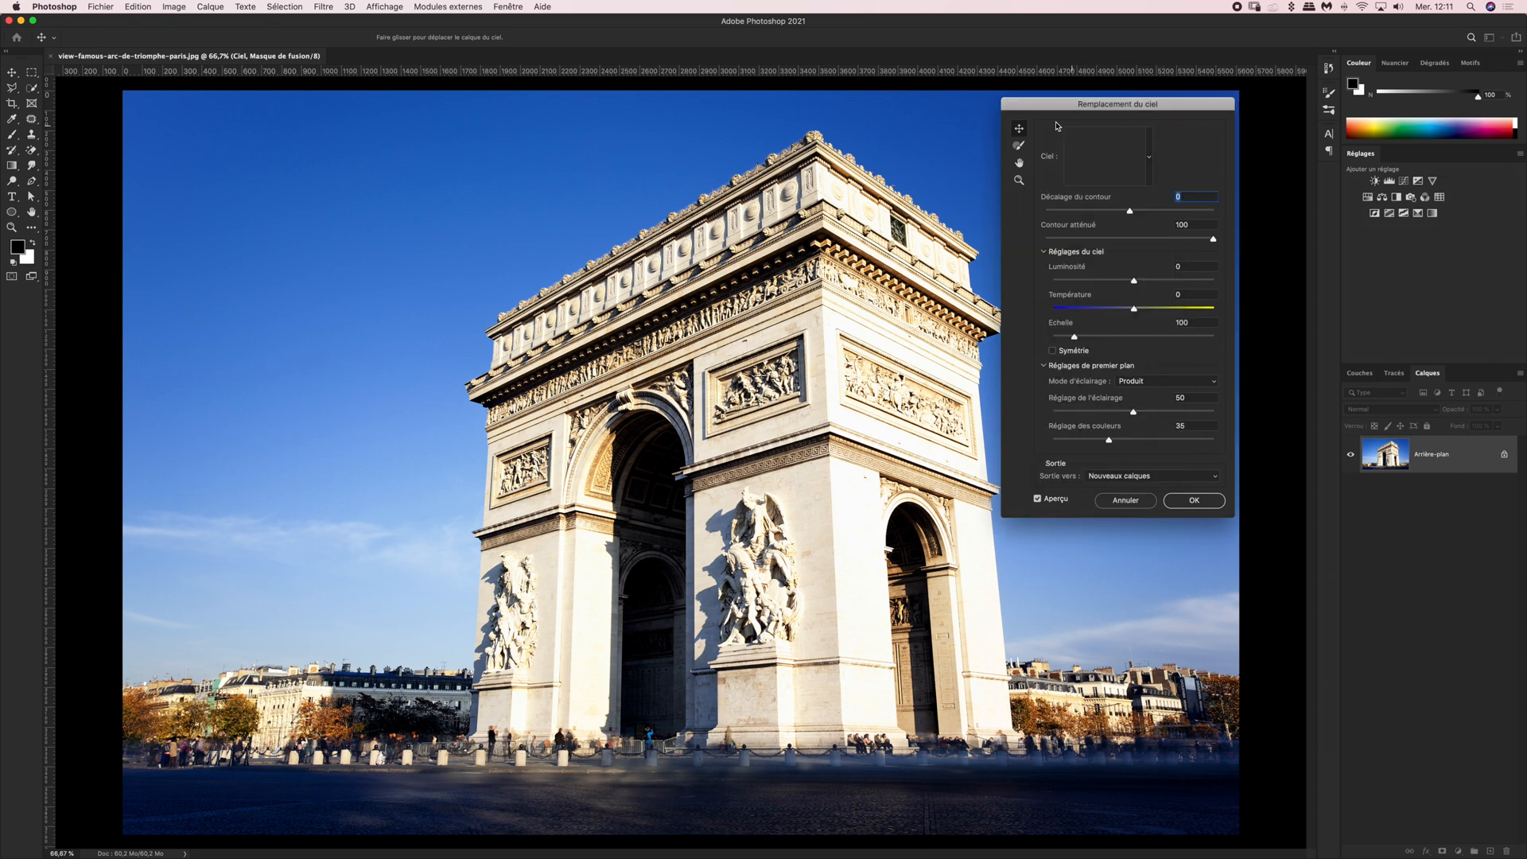
# - Zoom in to 300% on the upper-left corner of the arch to examine its edge against the sky
pyautogui.click(1019, 180)
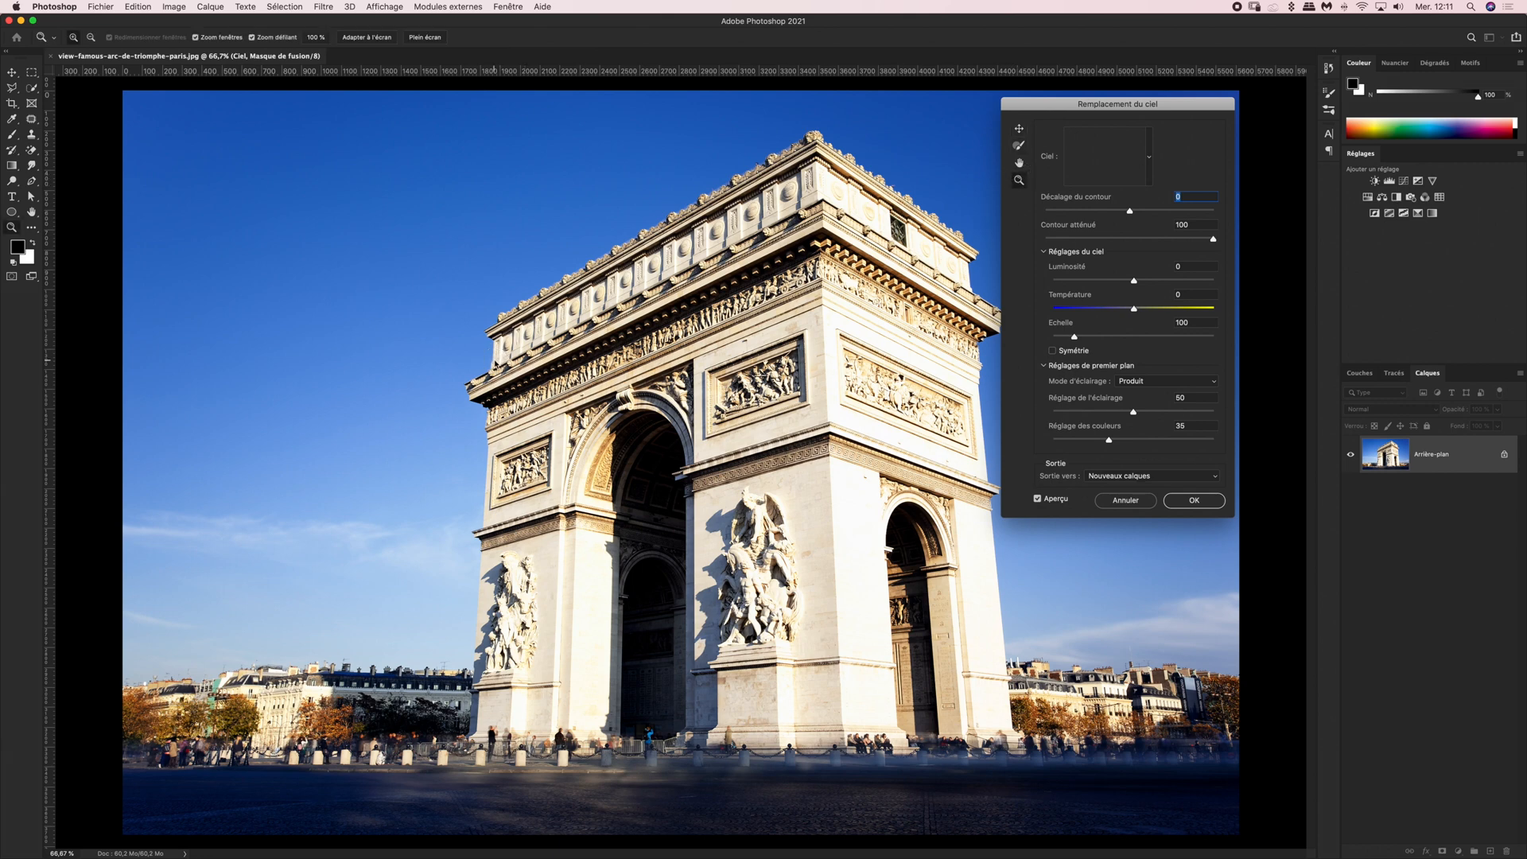
pyautogui.click(497, 362)
pyautogui.click(725, 415)
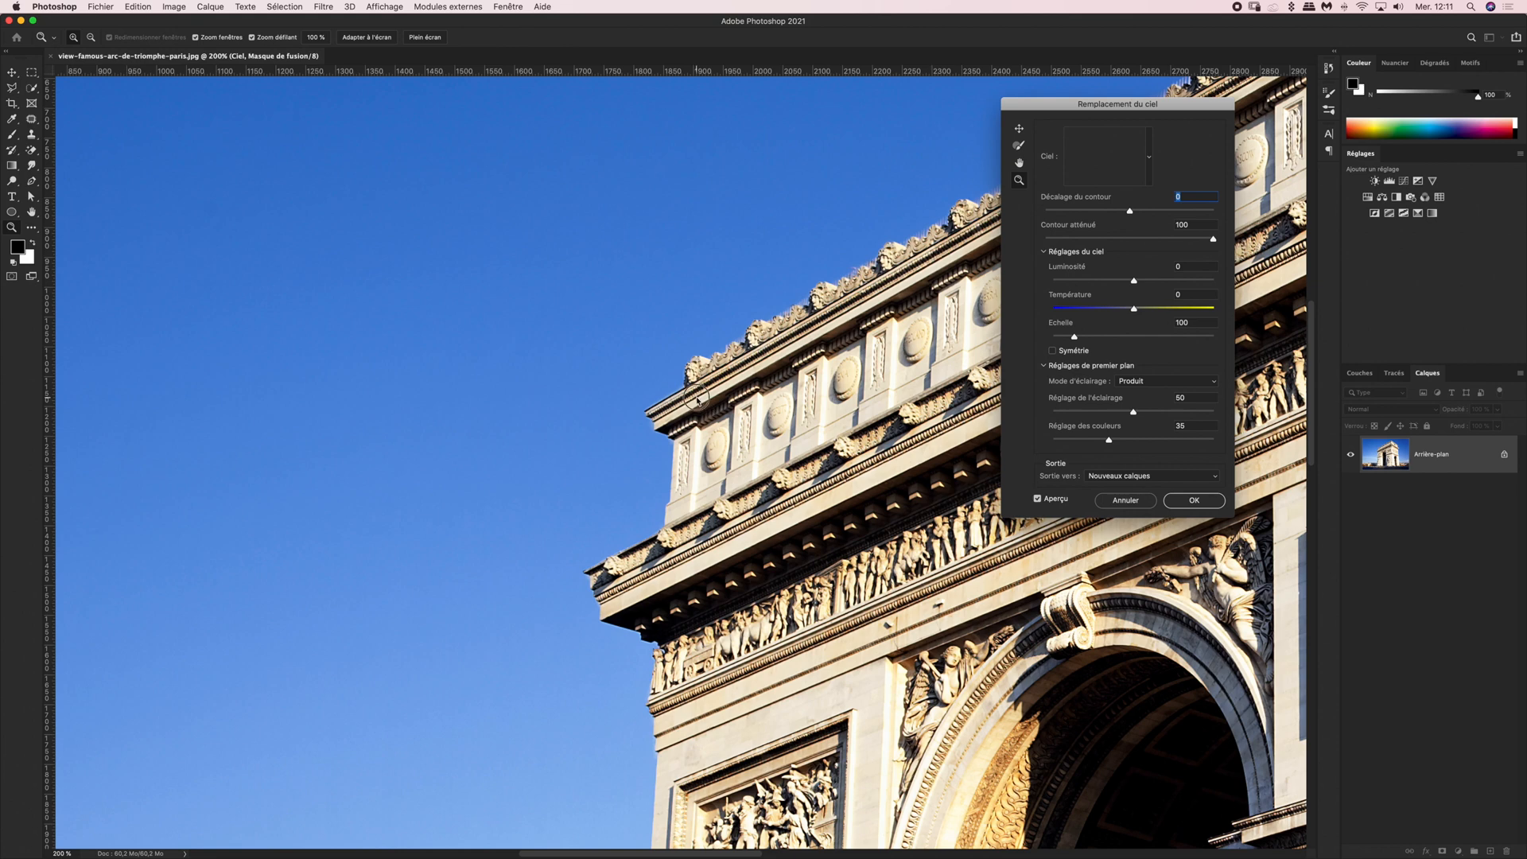
pyautogui.click(697, 404)
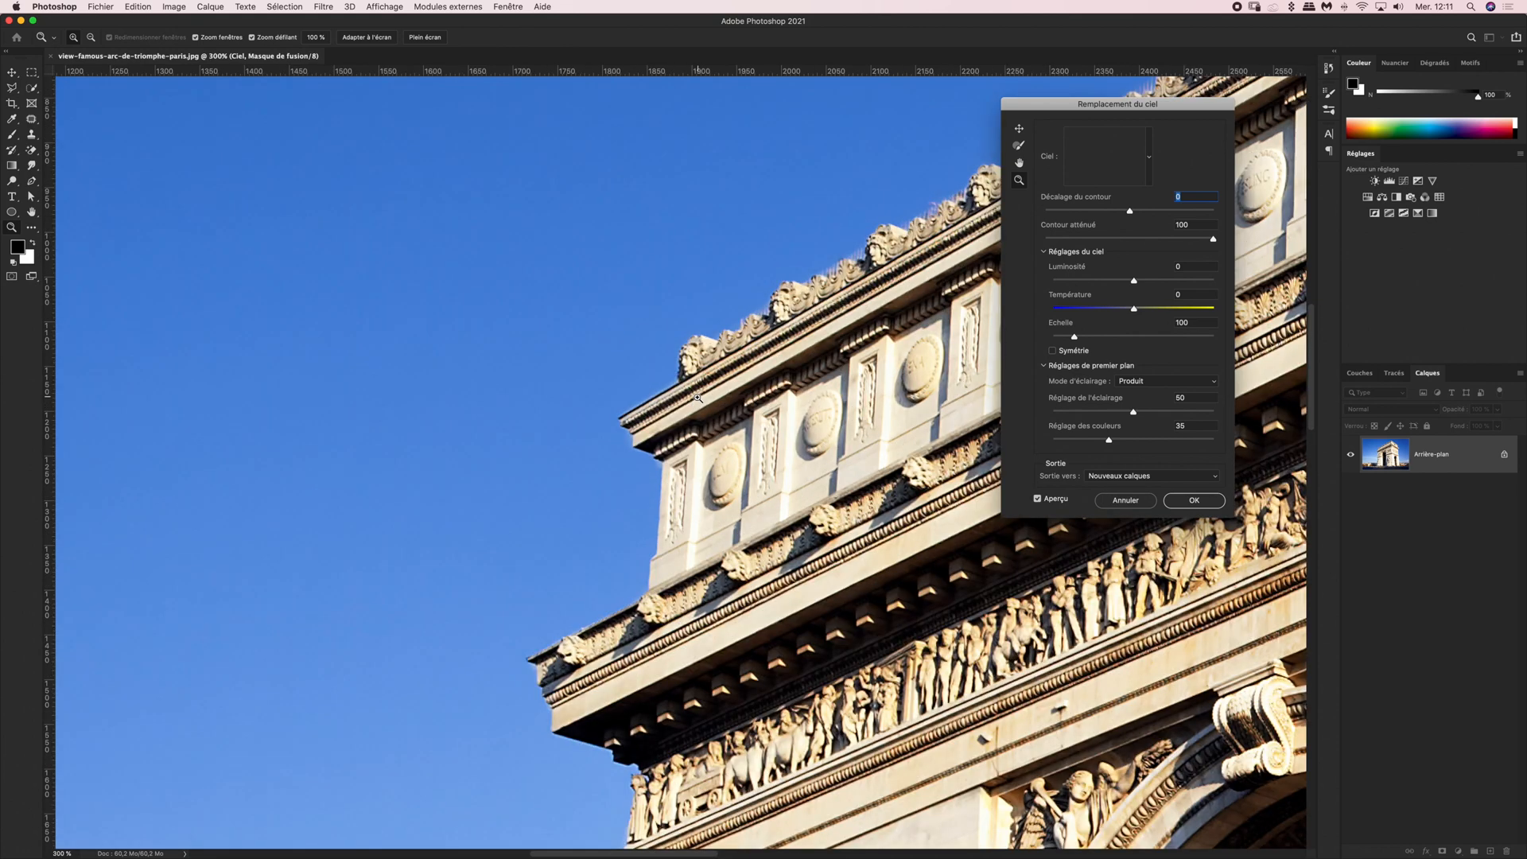
# - Examine the arch at magnifications between 50% and 100%, panning across its upper part and finishing with the whole photo at 66.7%
pyautogui.press('alt')
pyautogui.keyDown('alt'); pyautogui.click(665, 393); pyautogui.keyUp('alt')
pyautogui.keyDown('alt'); pyautogui.click(665, 394); pyautogui.keyUp('alt')
pyautogui.keyDown('alt'); pyautogui.click(665, 394); pyautogui.keyUp('alt')
pyautogui.keyDown('alt'); pyautogui.click(665, 394); pyautogui.keyUp('alt')
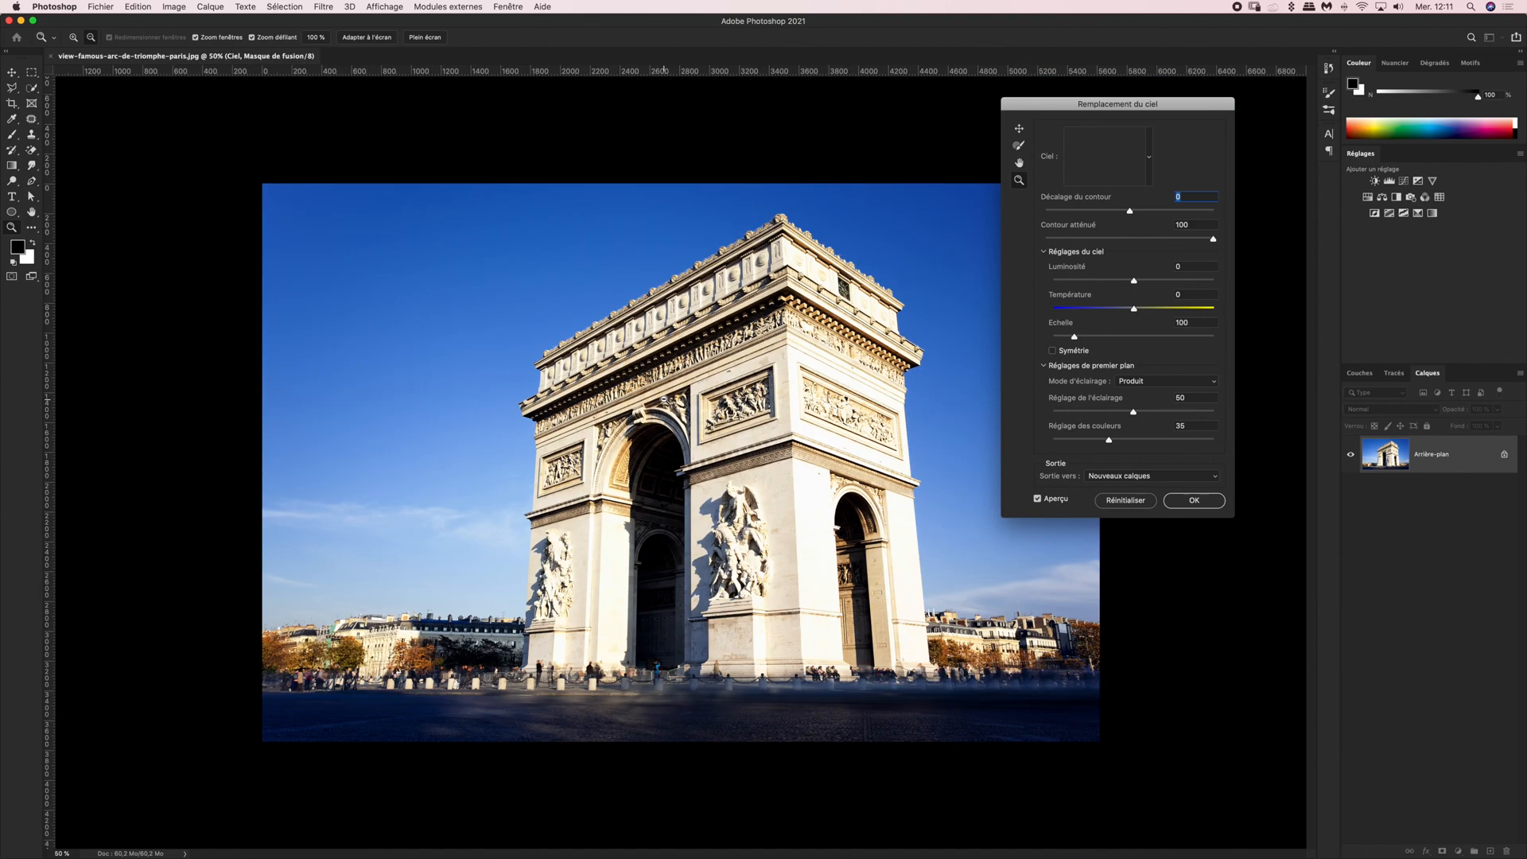
pyautogui.click(714, 384)
pyautogui.click(711, 383)
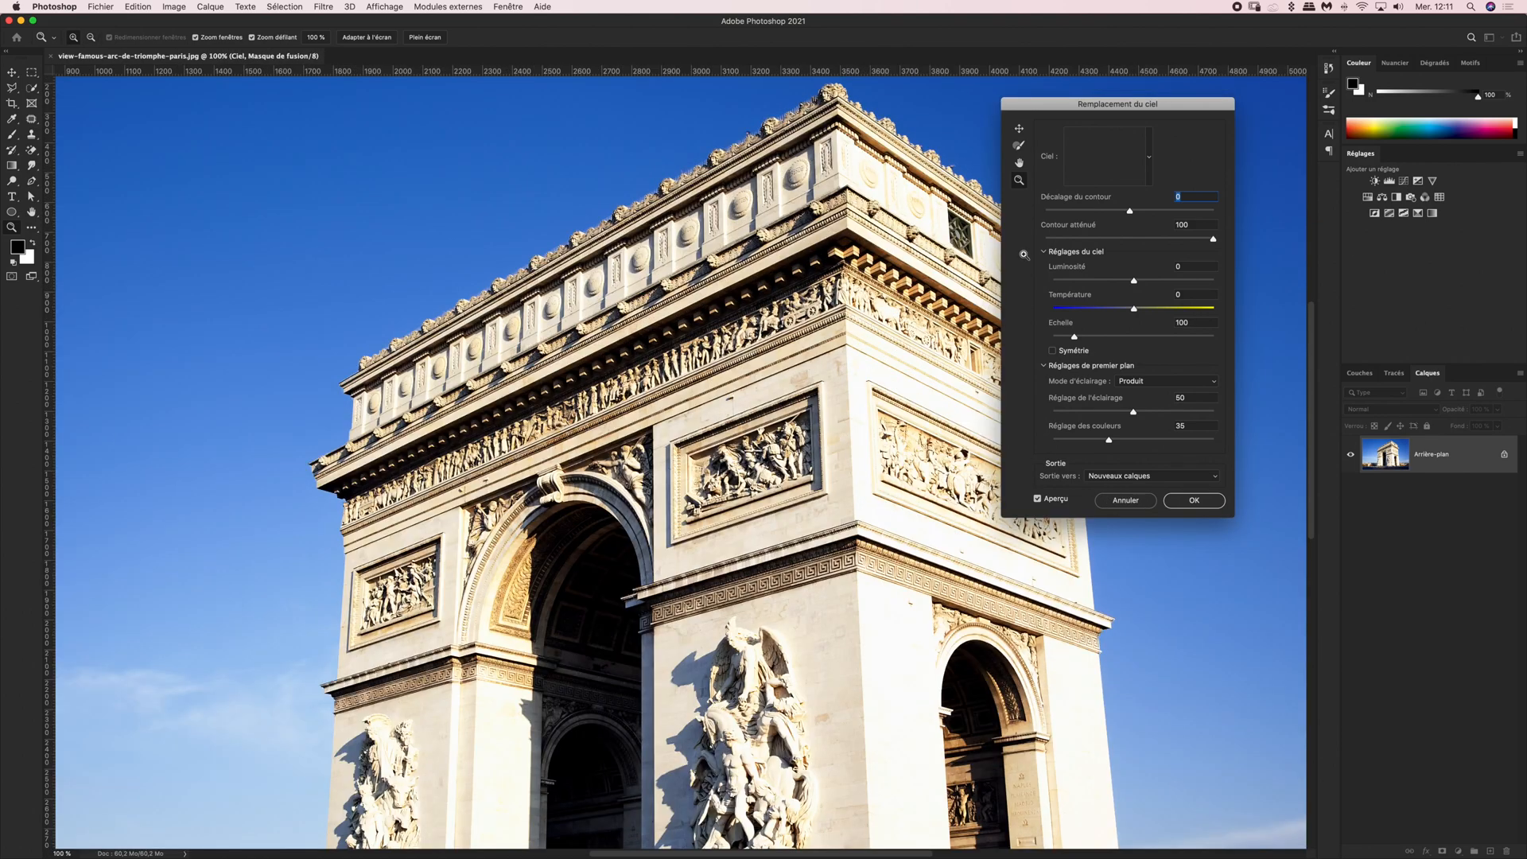
pyautogui.click(1018, 162)
pyautogui.moveTo(684, 307); pyautogui.dragTo(811, 271)
pyautogui.press('super+minus')
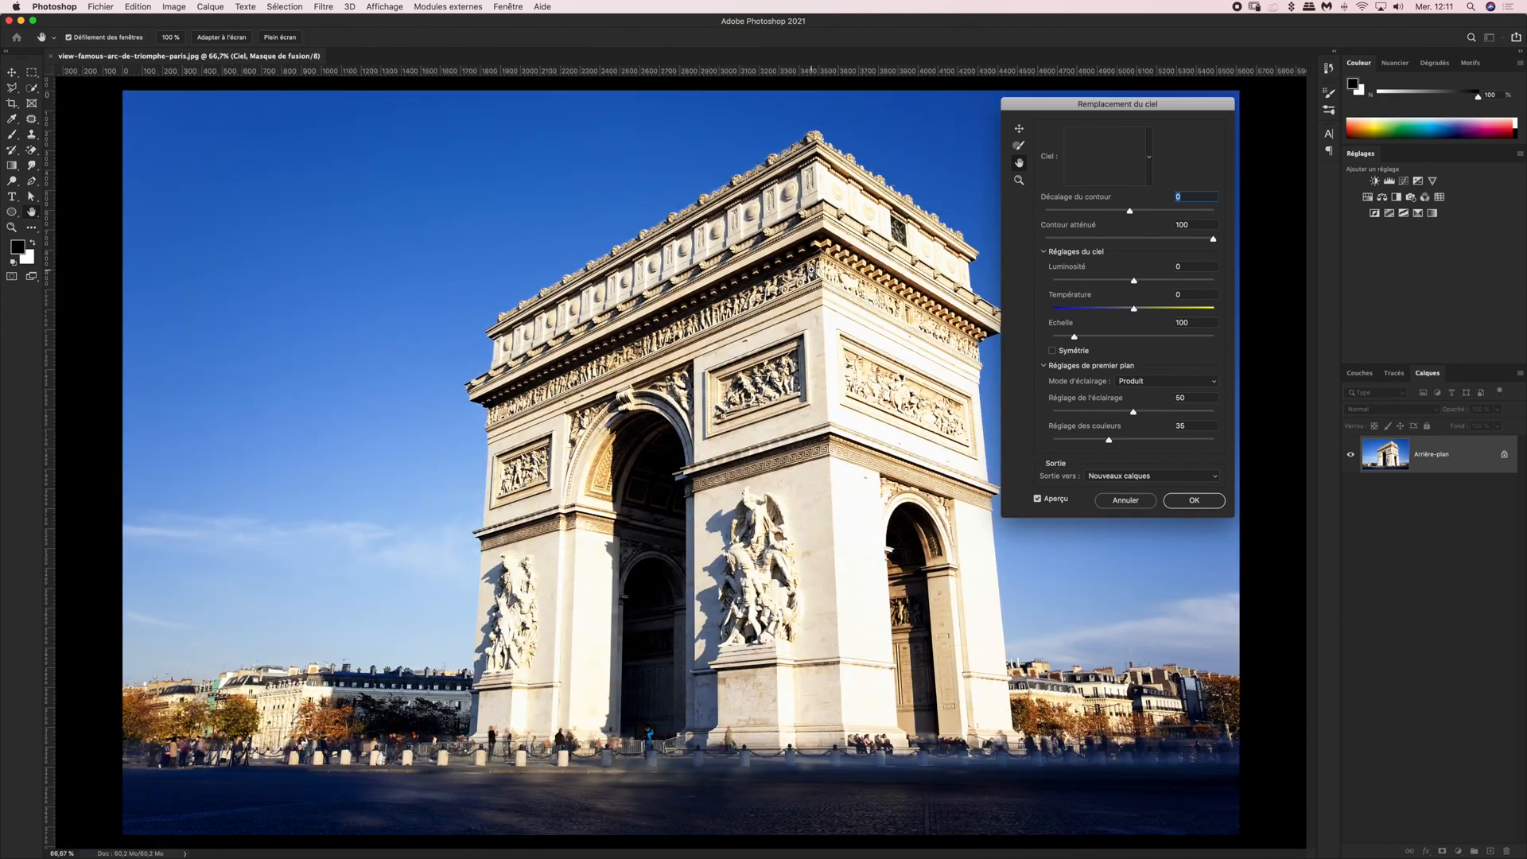
# - Apply the second Couchers de soleil sky with scattered orange clouds and shift its position behind the arch
pyautogui.click(1149, 156)
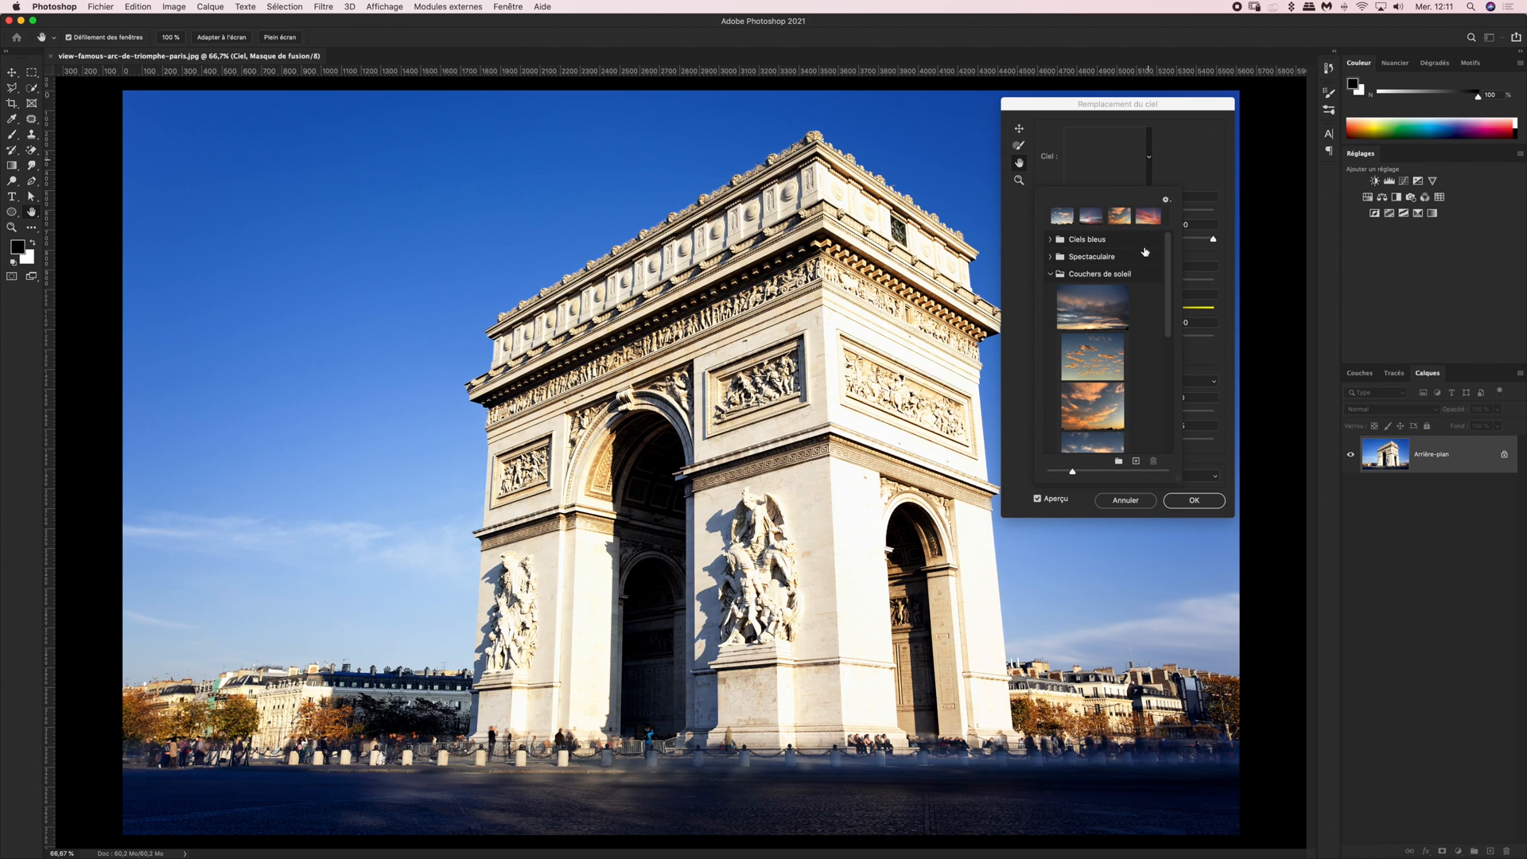
pyautogui.click(1098, 353)
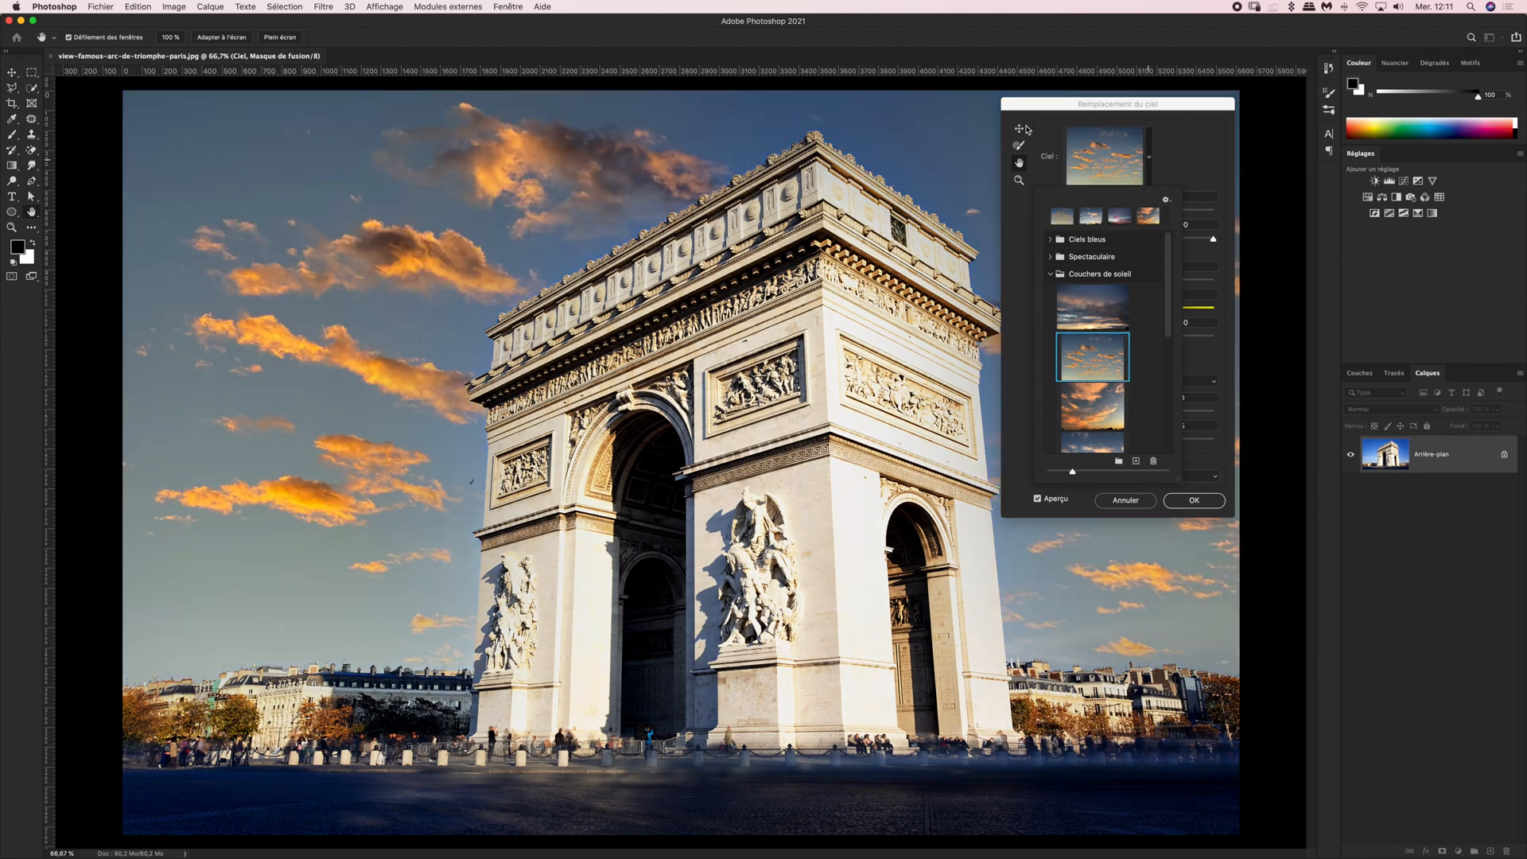
pyautogui.click(1018, 129)
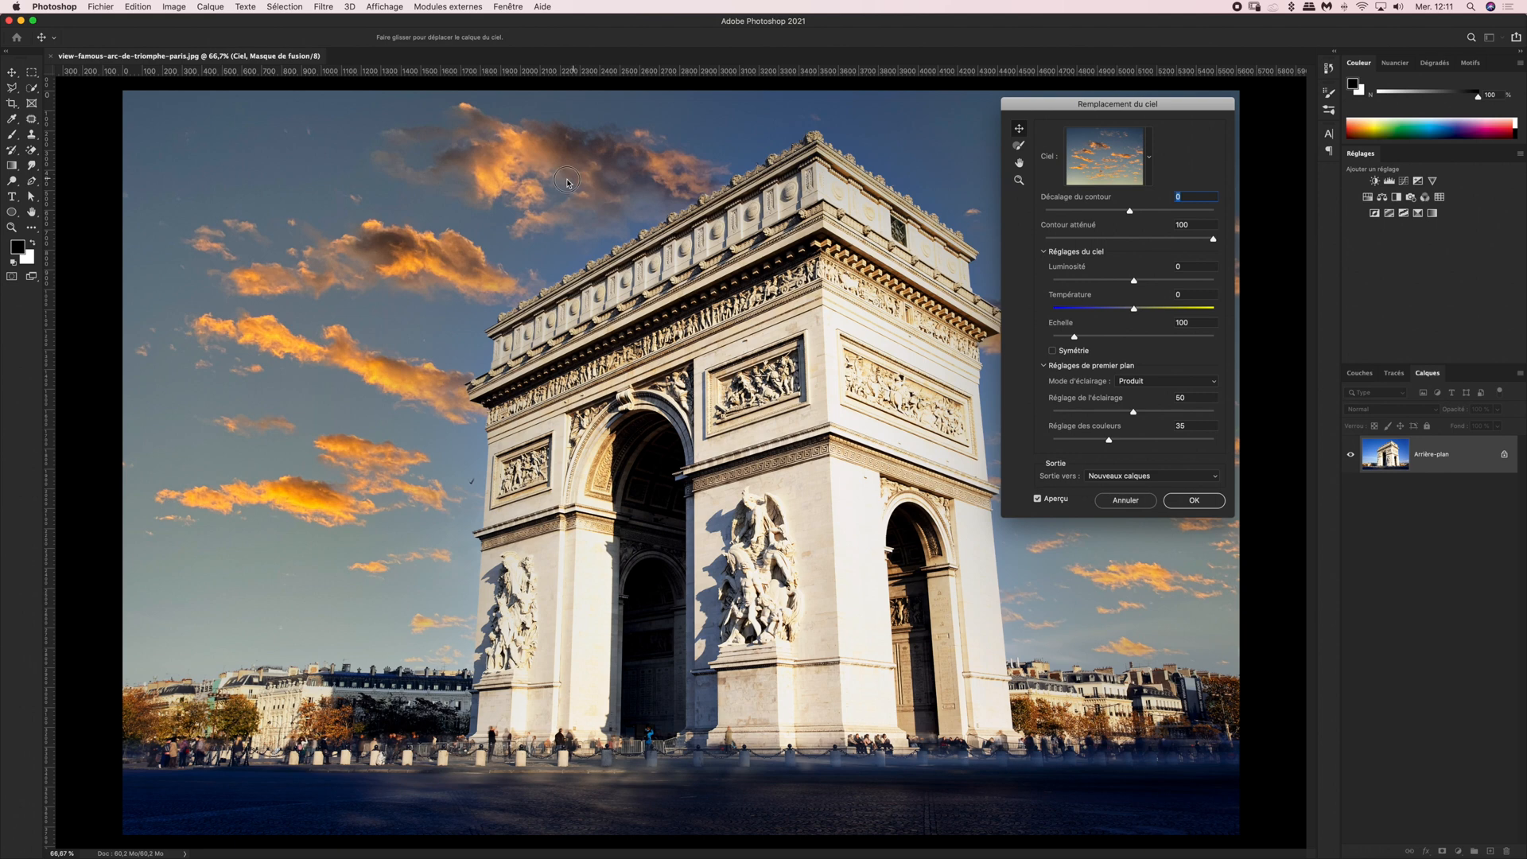
pyautogui.moveTo(574, 185); pyautogui.dragTo(448, 225)
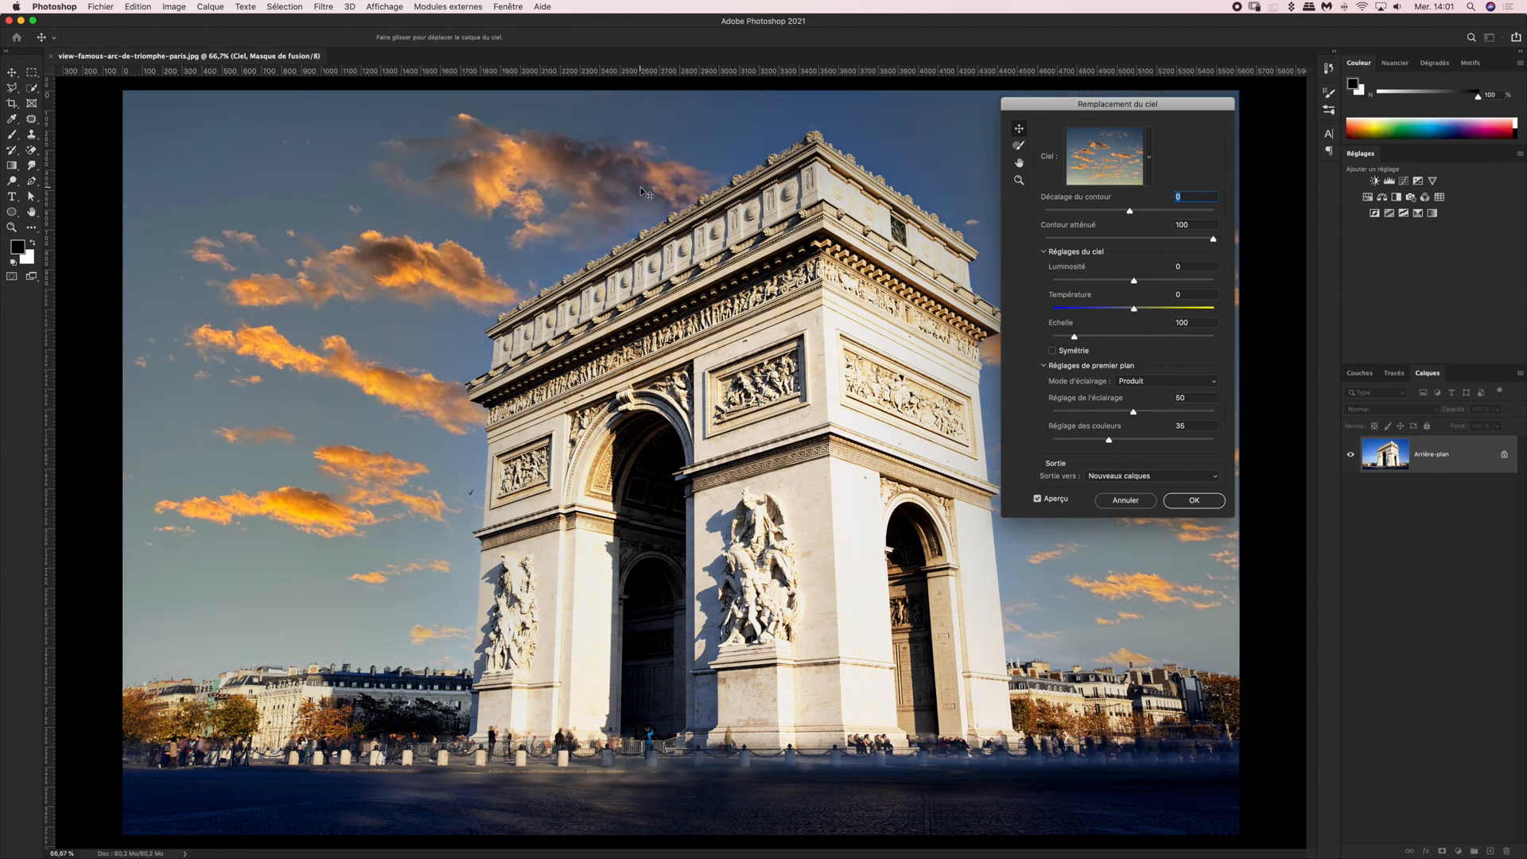
# - Select the Sky Brush and try edge shift (Décalage du contour) values of -100 and 100
pyautogui.click(1019, 146)
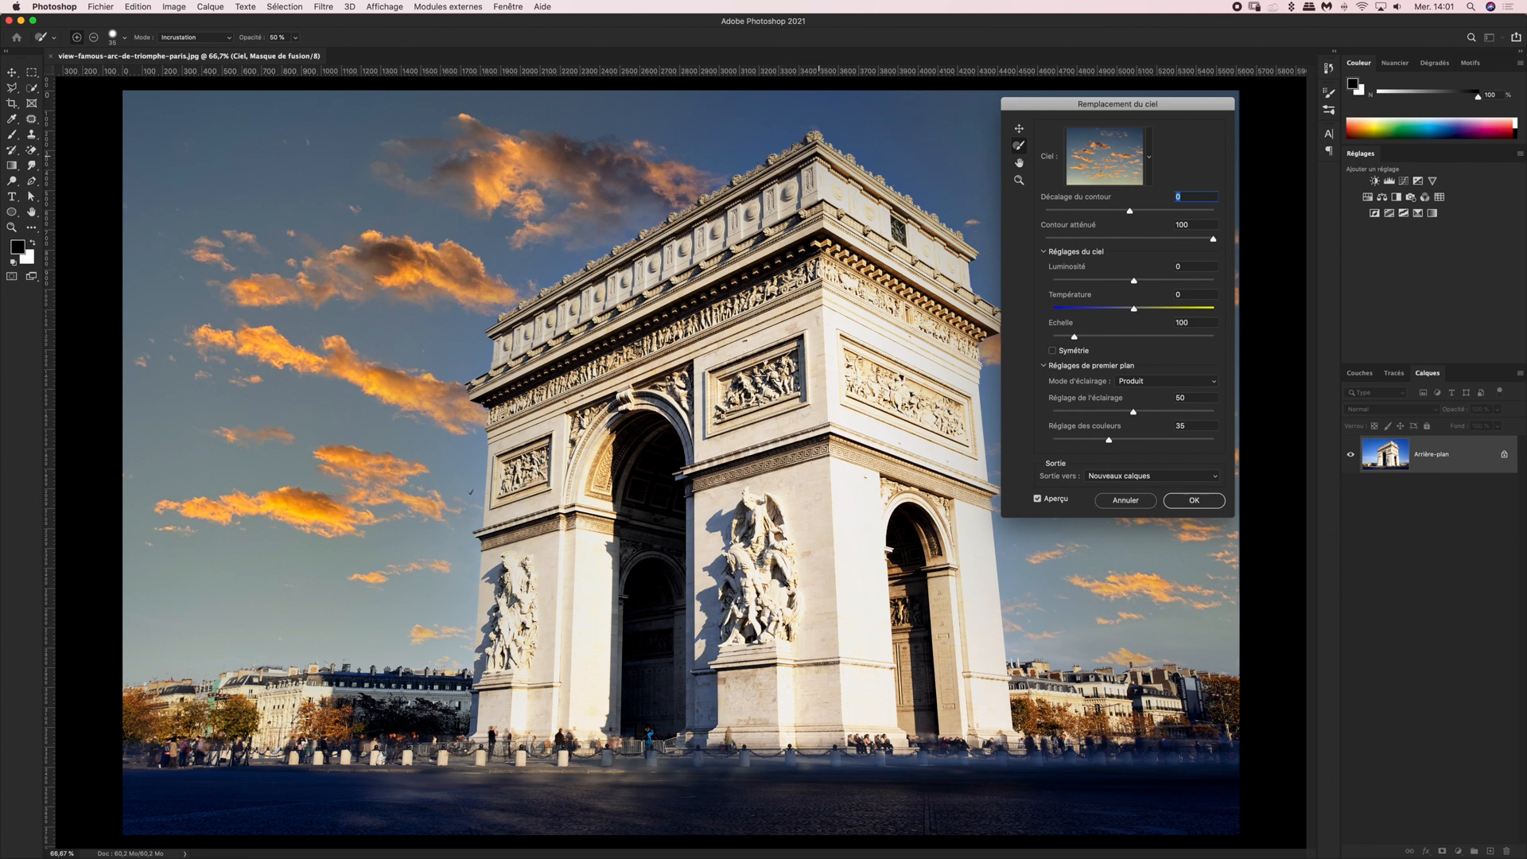
pyautogui.press('alt')
pyautogui.moveTo(1129, 212); pyautogui.dragTo(1024, 211)
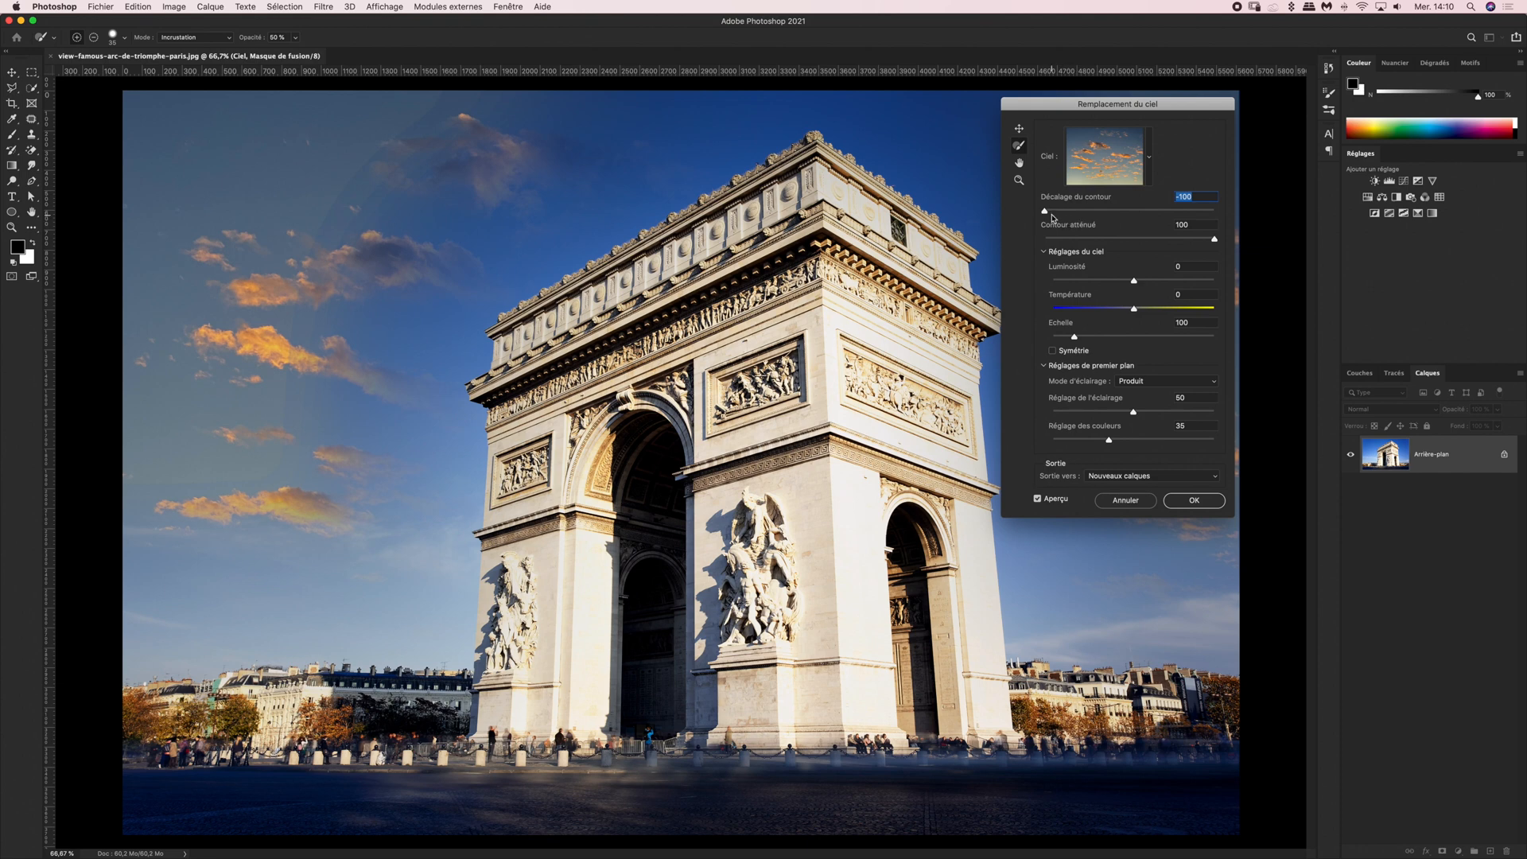
pyautogui.moveTo(1045, 212); pyautogui.dragTo(1229, 213)
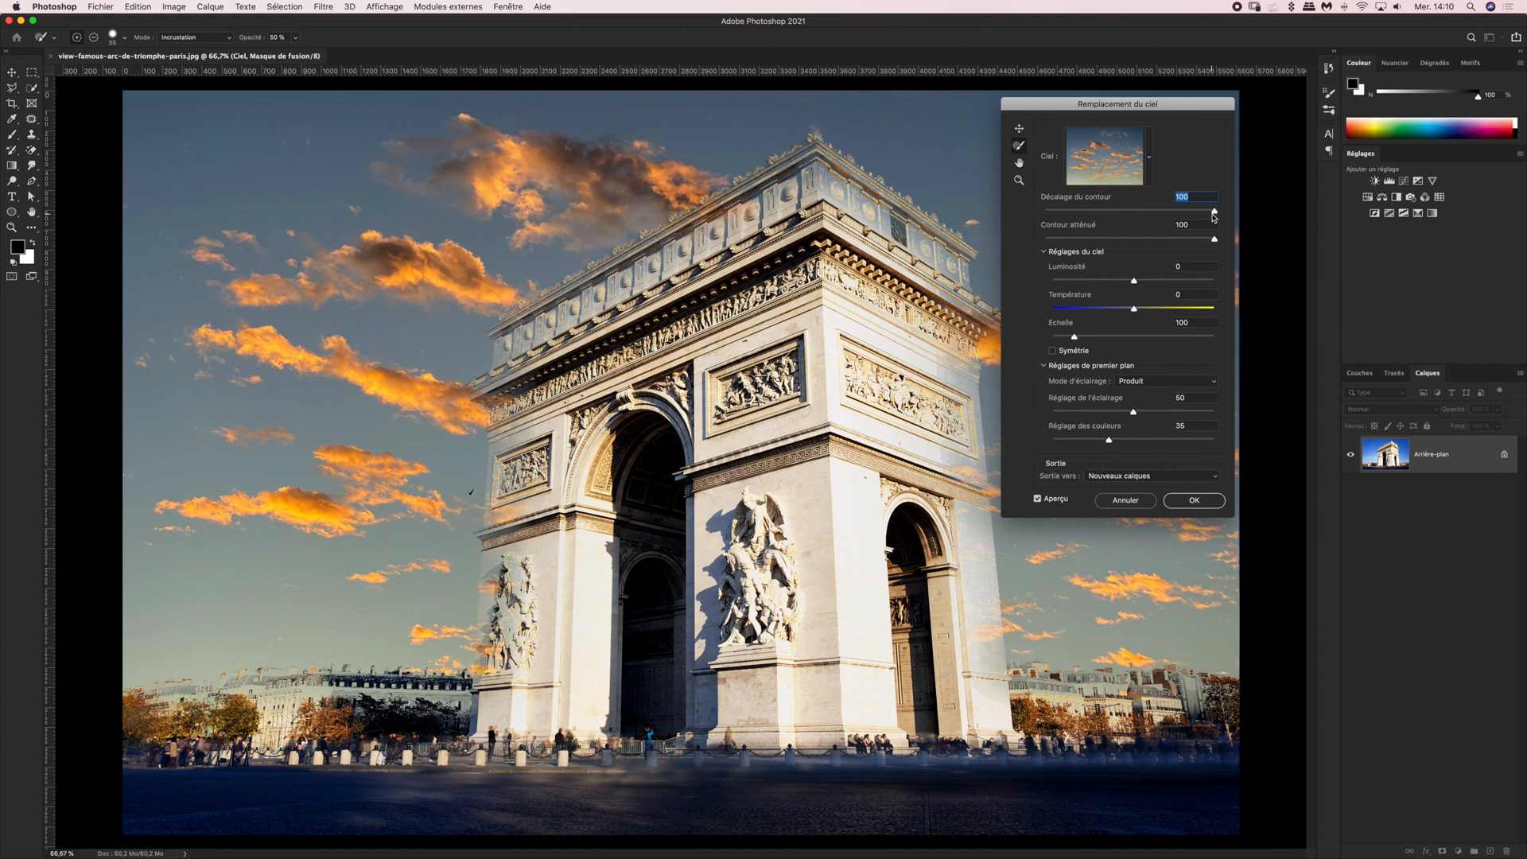
pyautogui.moveTo(1213, 215); pyautogui.dragTo(1216, 210)
pyautogui.moveTo(1213, 212); pyautogui.dragTo(1017, 213)
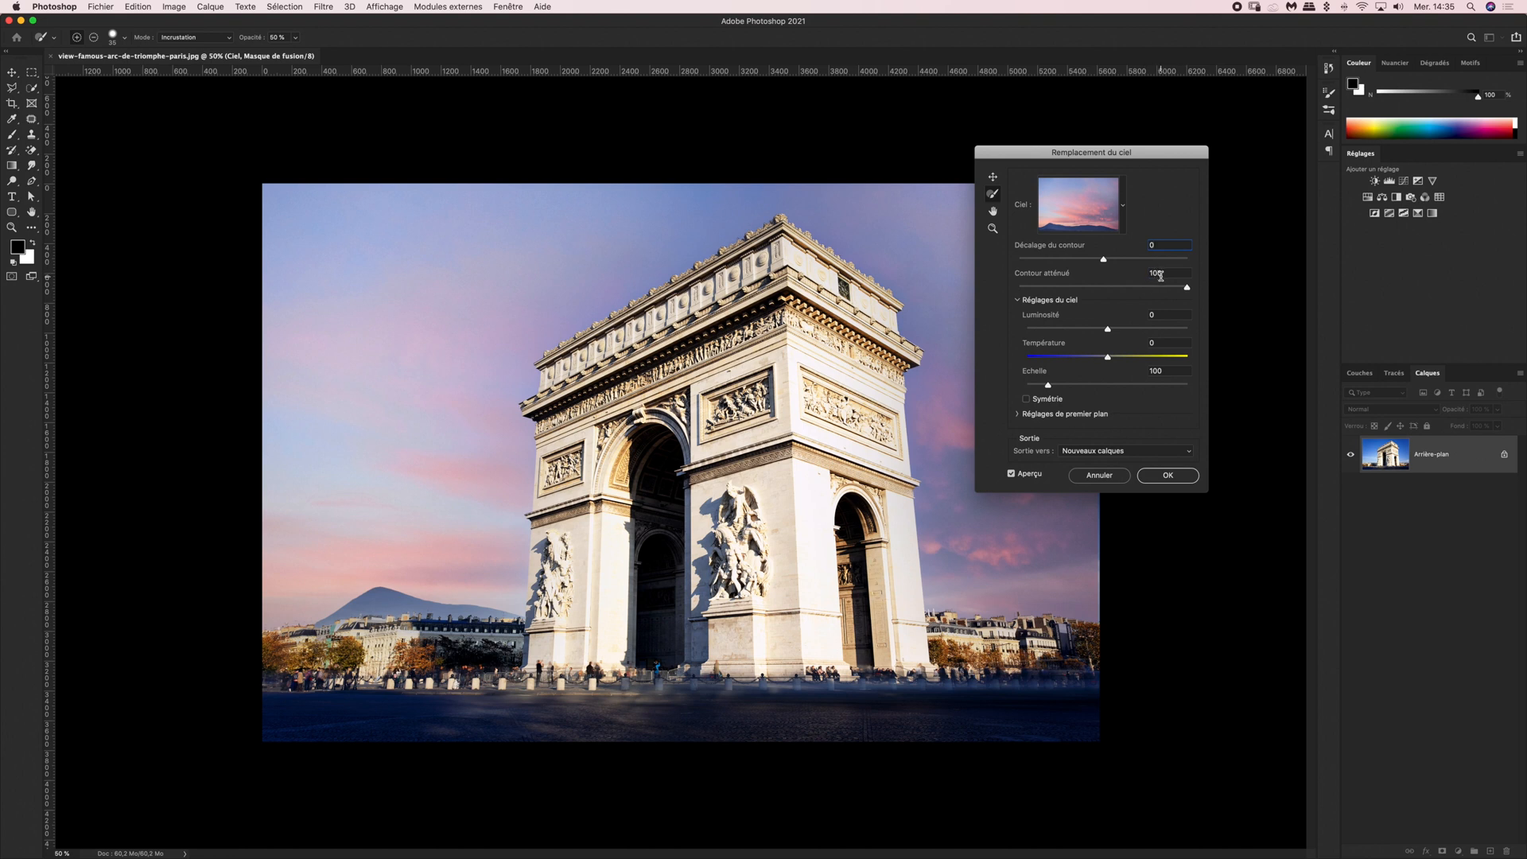
# - Try fade edge (Contour atténué) values of 32 and 0 on the pink sky, and restore it to 100
pyautogui.moveTo(1186, 286); pyautogui.dragTo(1073, 287)
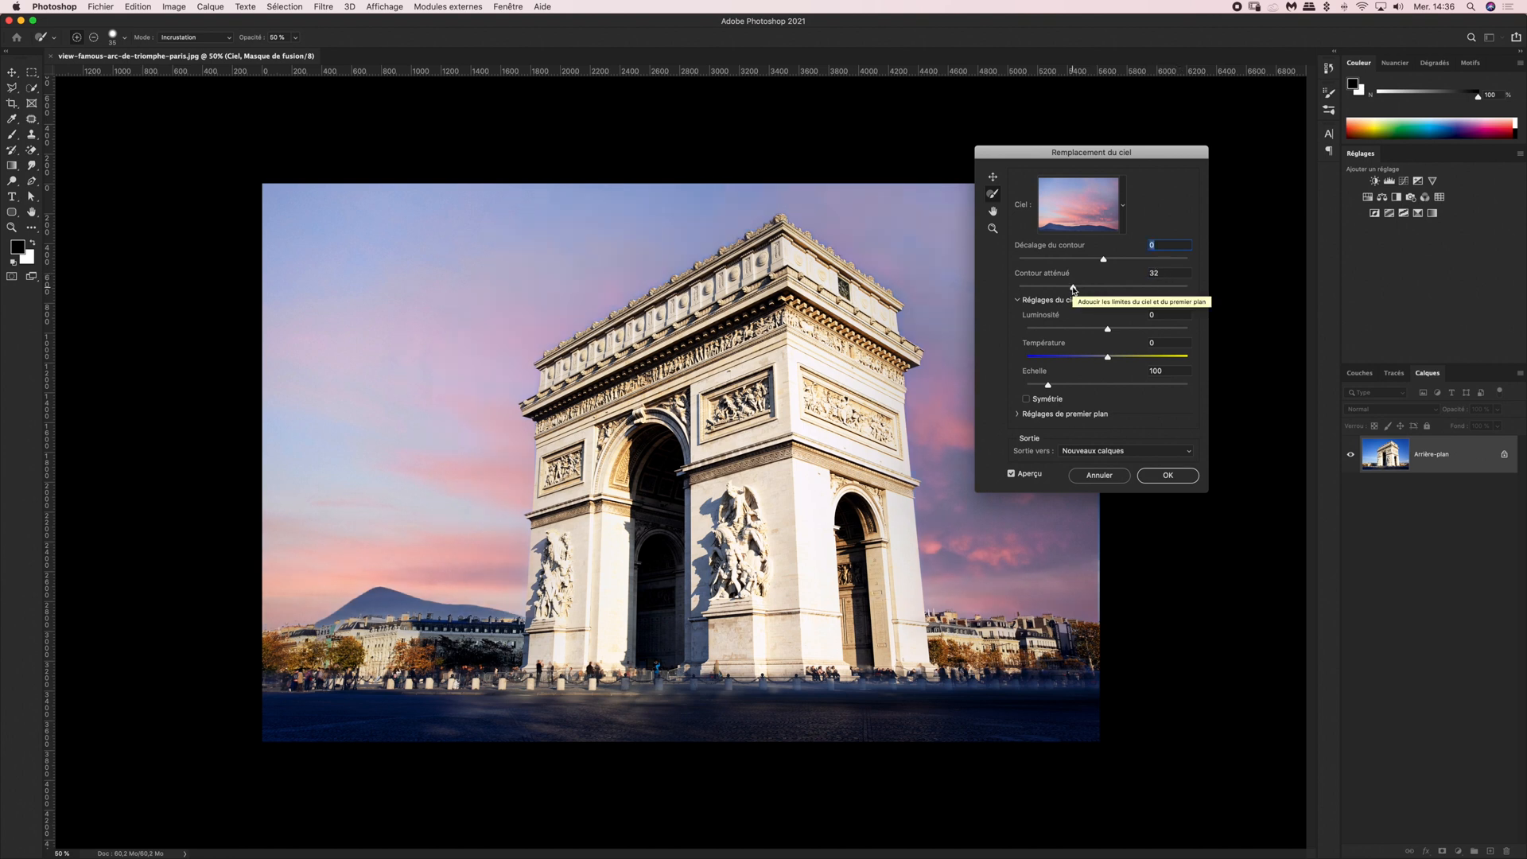
pyautogui.moveTo(1073, 288); pyautogui.dragTo(1011, 287)
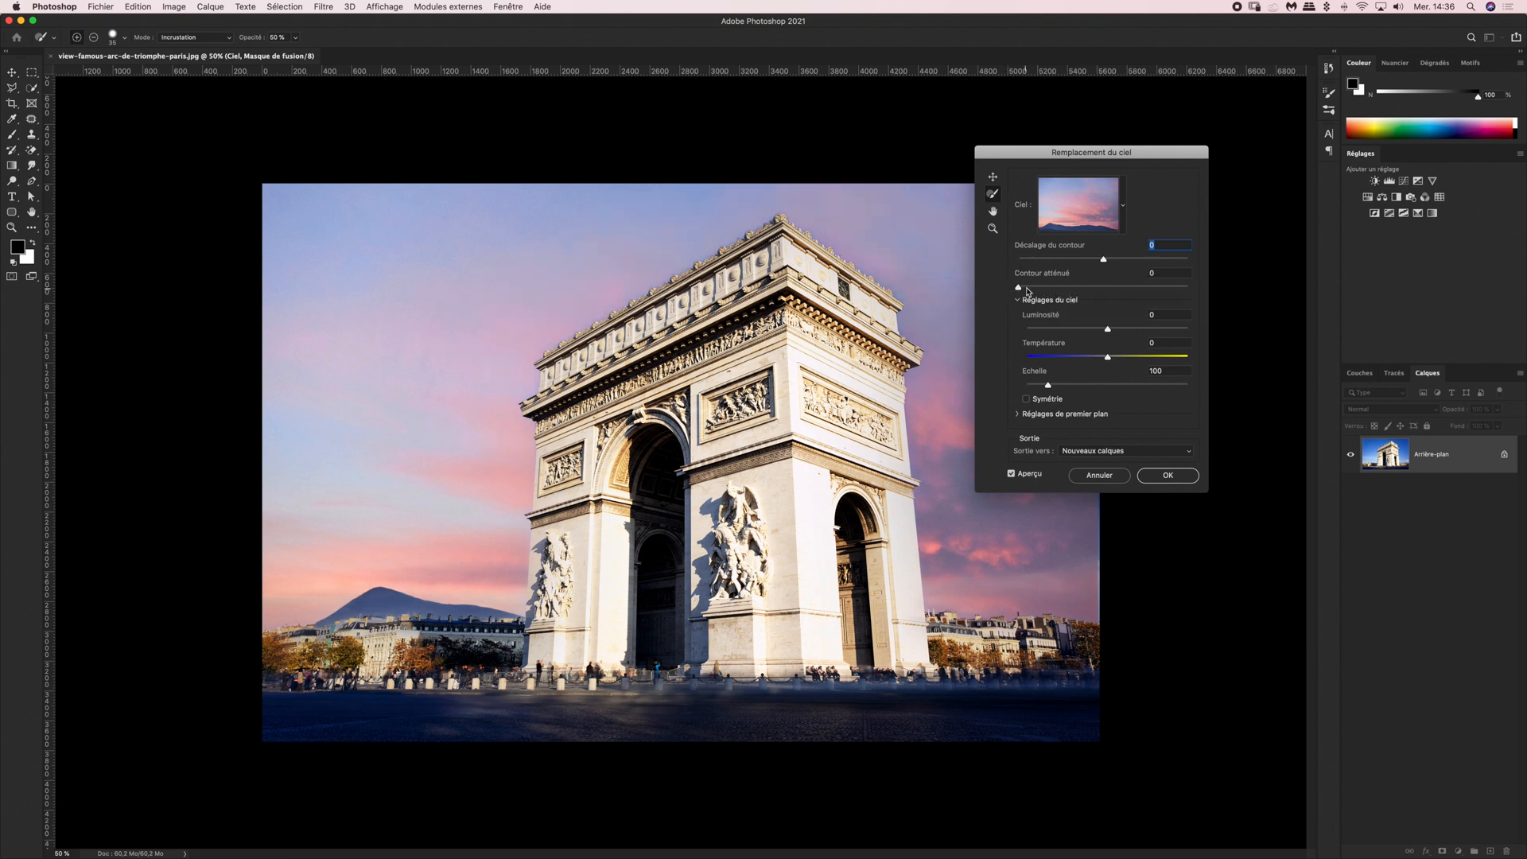
pyautogui.moveTo(1019, 288)
pyautogui.mouseDown()
pyautogui.moveTo(1223, 308)
pyautogui.moveTo(1018, 292)
pyautogui.moveTo(1184, 290)
pyautogui.moveTo(1011, 301)
pyautogui.mouseUp()
pyautogui.click(1152, 273)
pyautogui.write('100')
pyautogui.press('Tab')
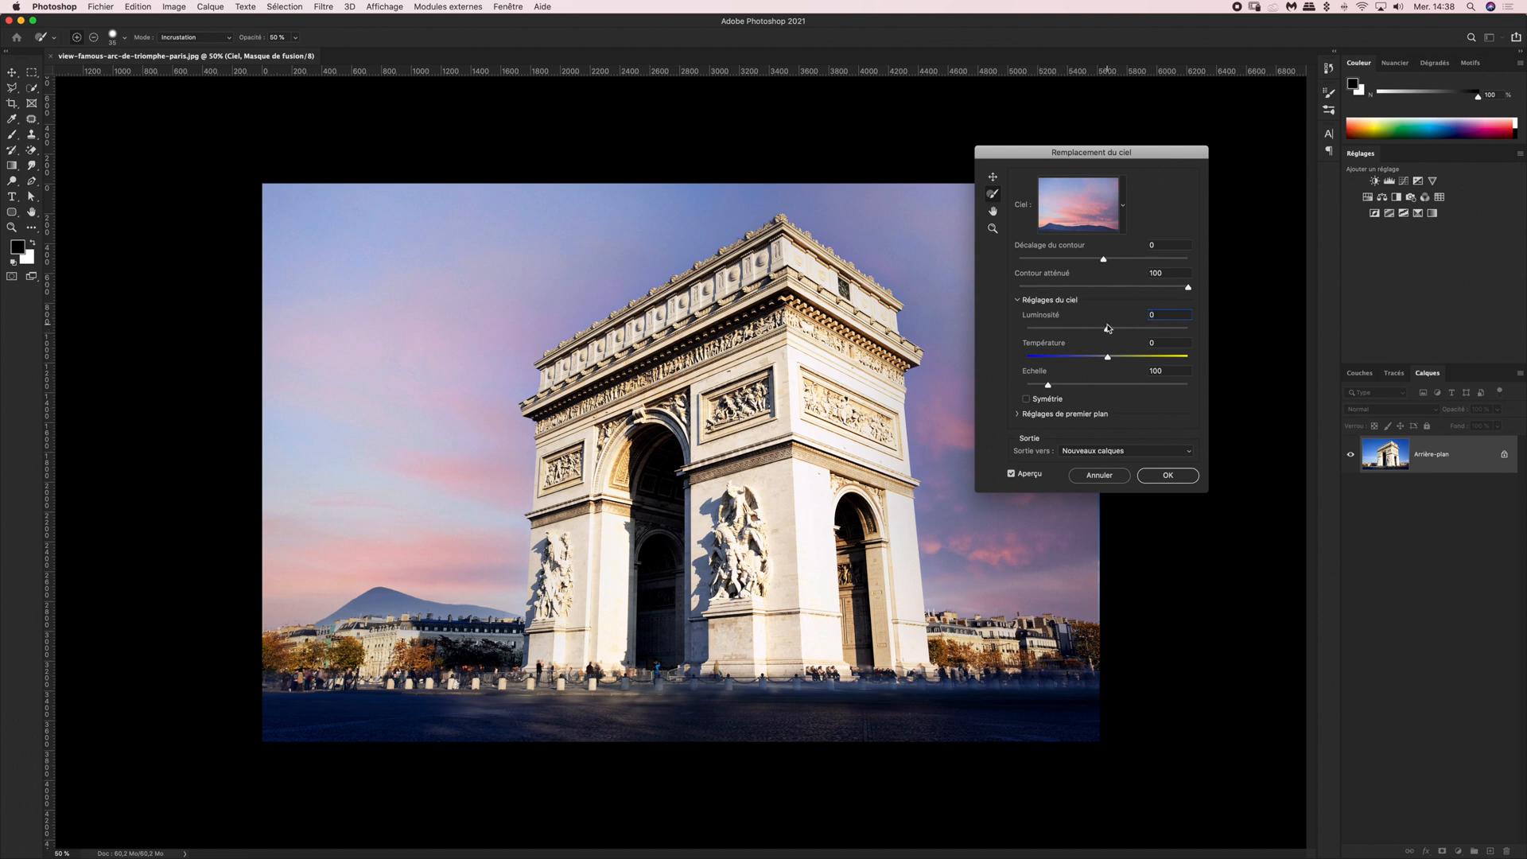
# - Try a sky brightness of -83 and a cooler temperature, resetting both values to 0
pyautogui.moveTo(1110, 332); pyautogui.dragTo(1038, 337)
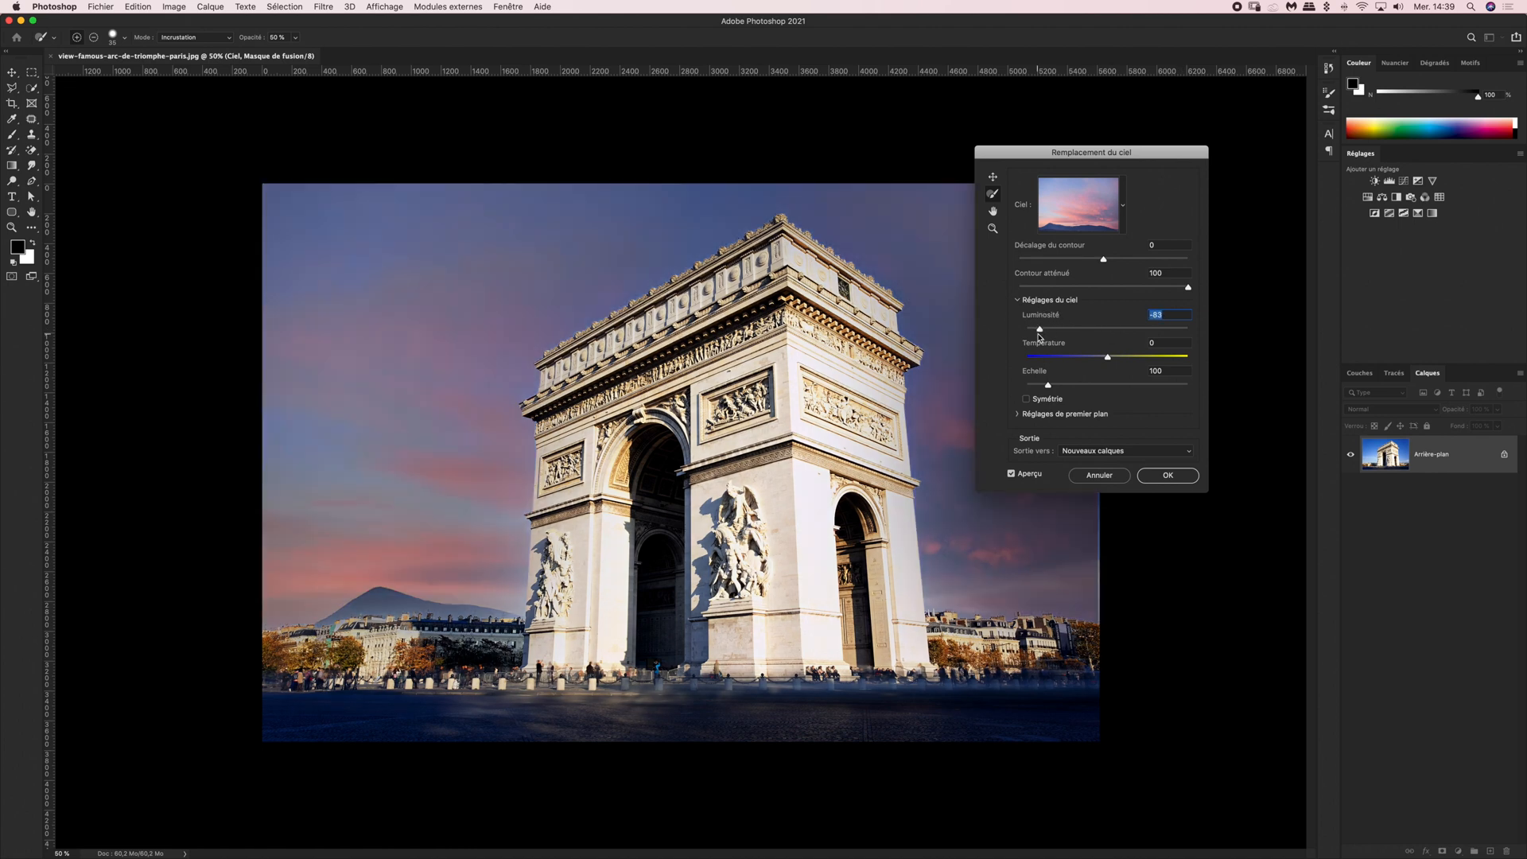
pyautogui.write('0')
pyautogui.press('Tab')
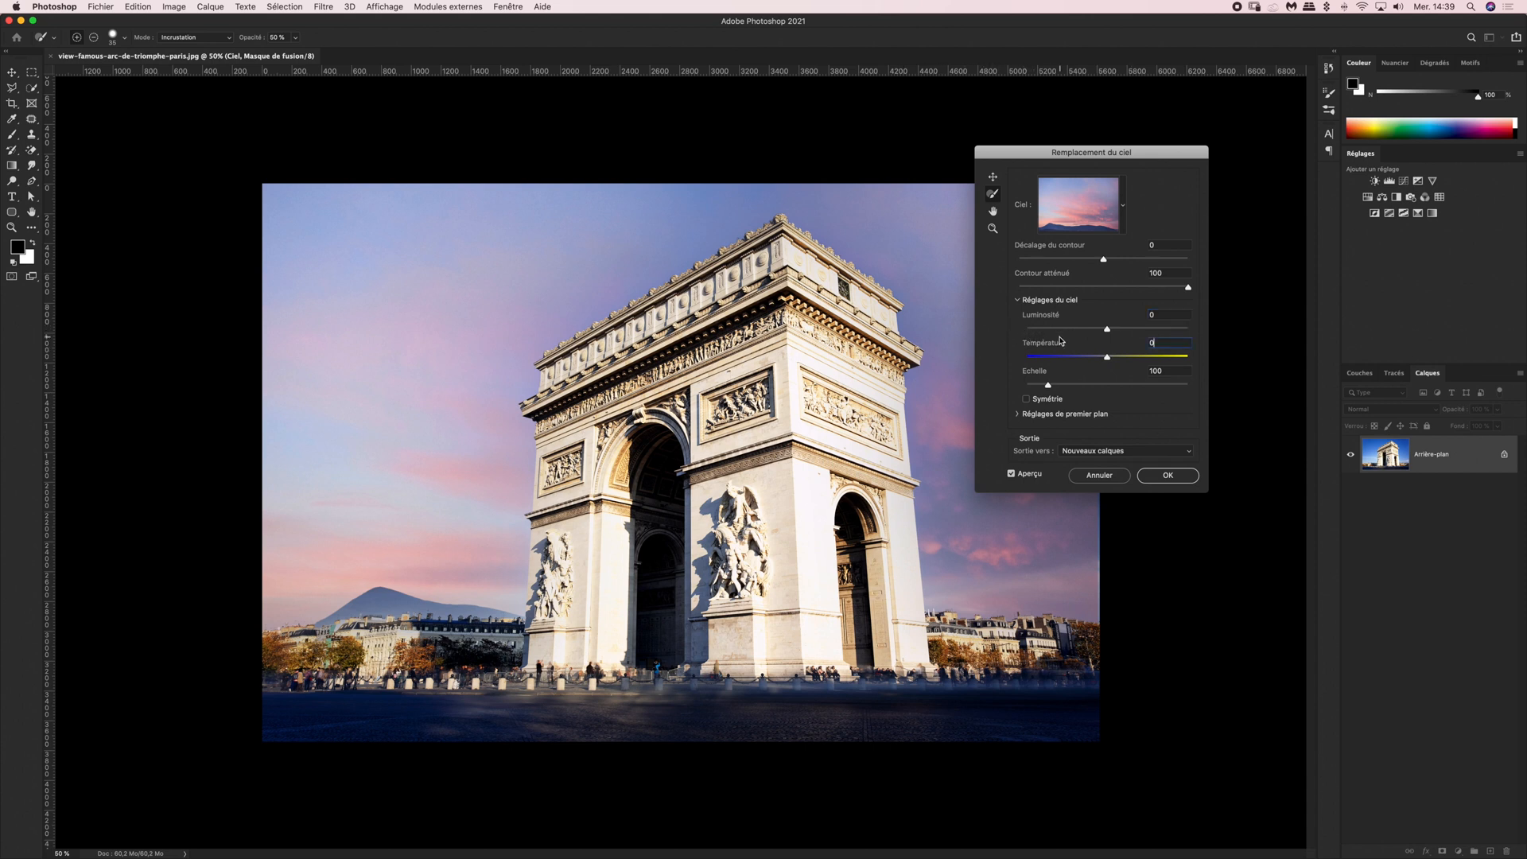
pyautogui.moveTo(1107, 357); pyautogui.dragTo(1070, 357)
pyautogui.write('0')
# - Set the sky's scale (Echelle) to 135 and flip it with Symétrie
pyautogui.moveTo(1048, 386); pyautogui.dragTo(1101, 393)
pyautogui.moveTo(1101, 389); pyautogui.dragTo(1046, 386)
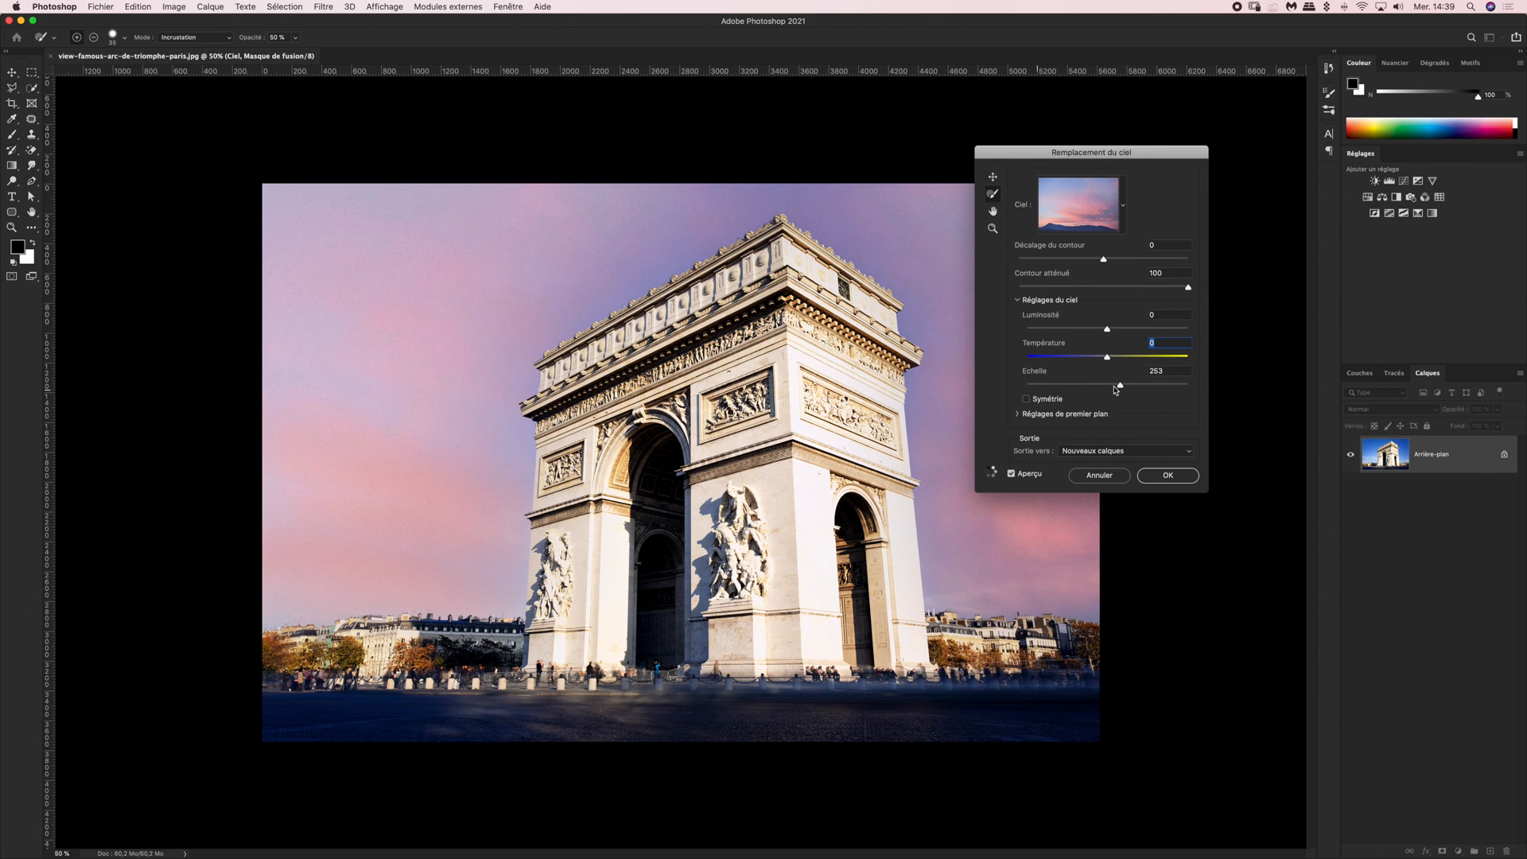
pyautogui.moveTo(1046, 387); pyautogui.dragTo(1065, 387)
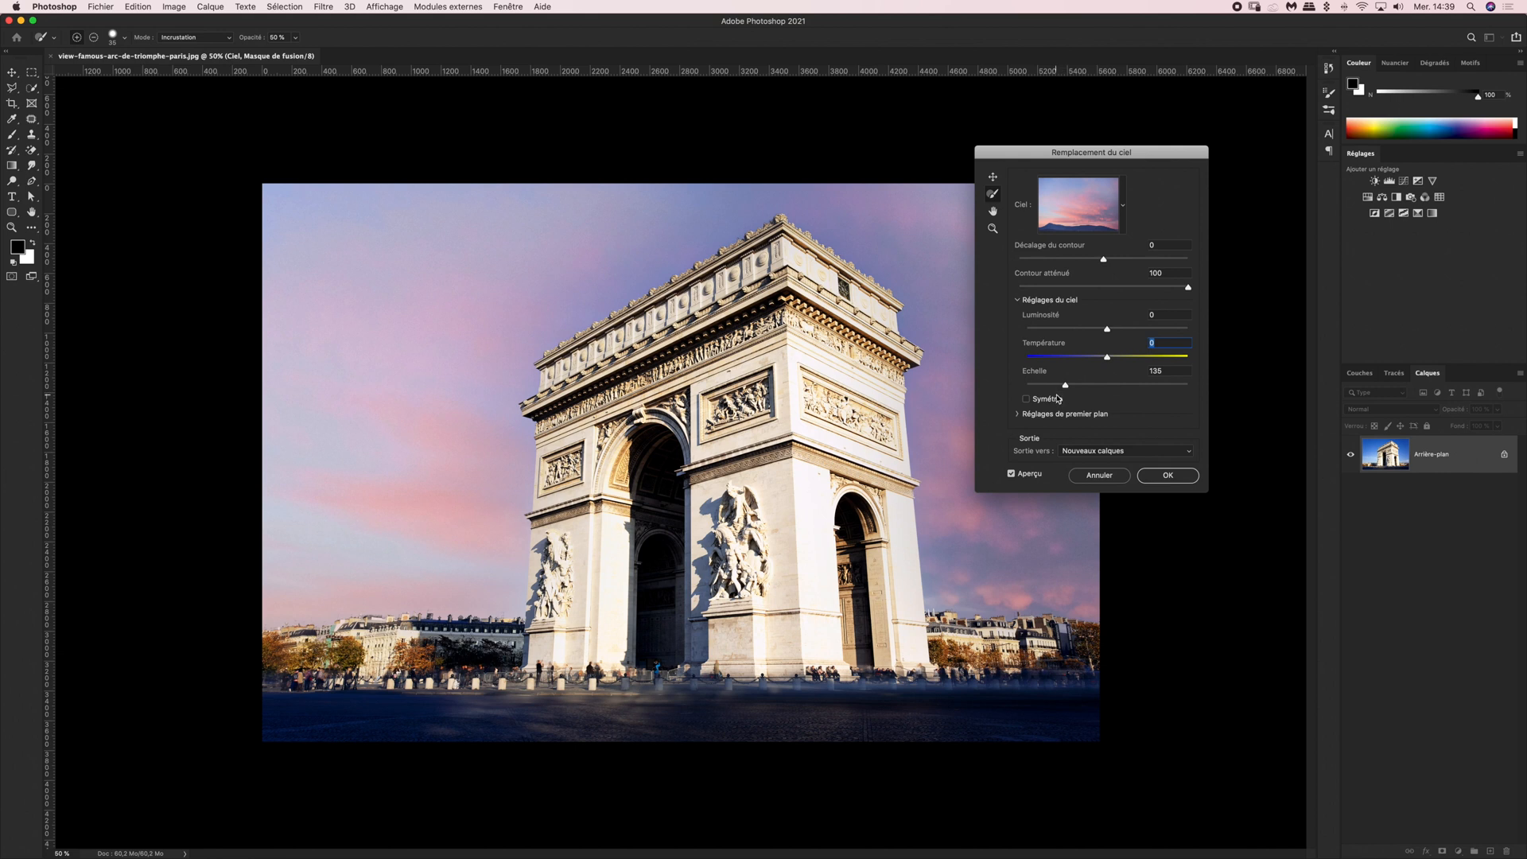
pyautogui.click(1035, 400)
pyautogui.click(1027, 400)
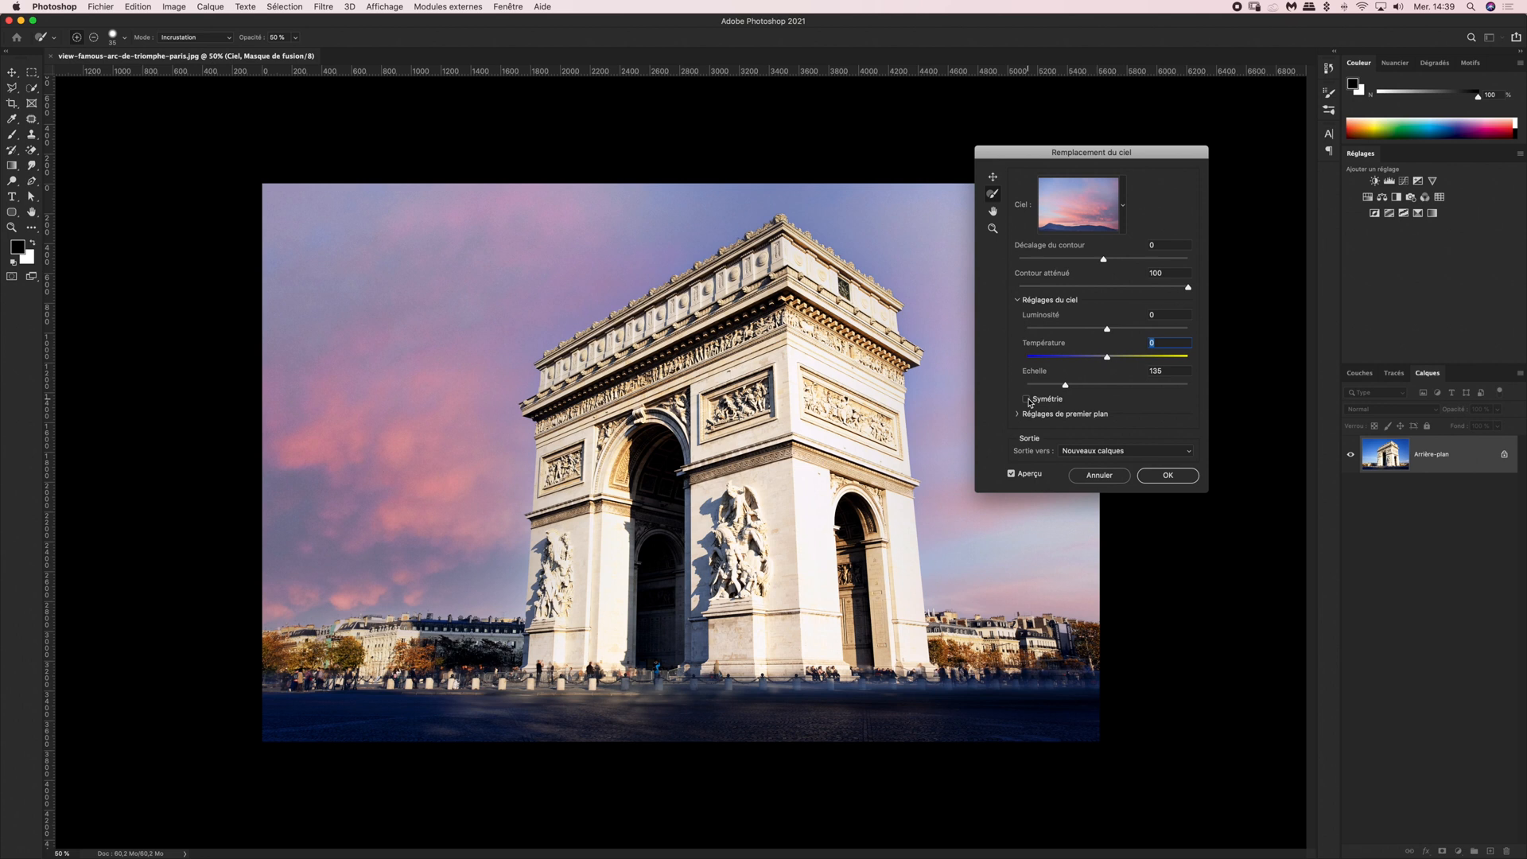
pyautogui.click(1027, 401)
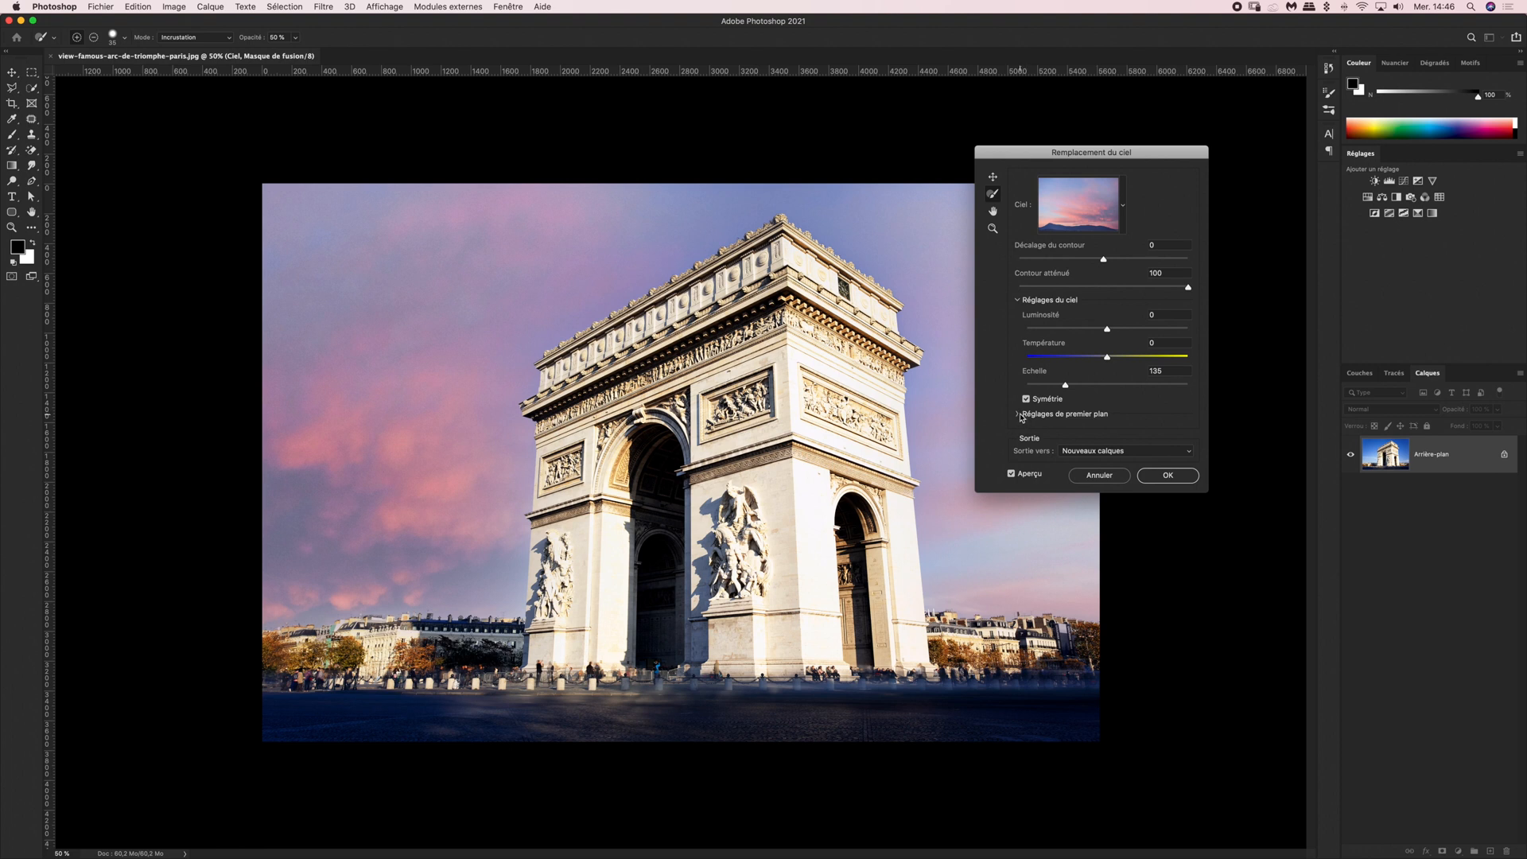
# - Expand the foreground settings and set the lighting mode to Superposition after comparing it with Produit
pyautogui.click(1019, 416)
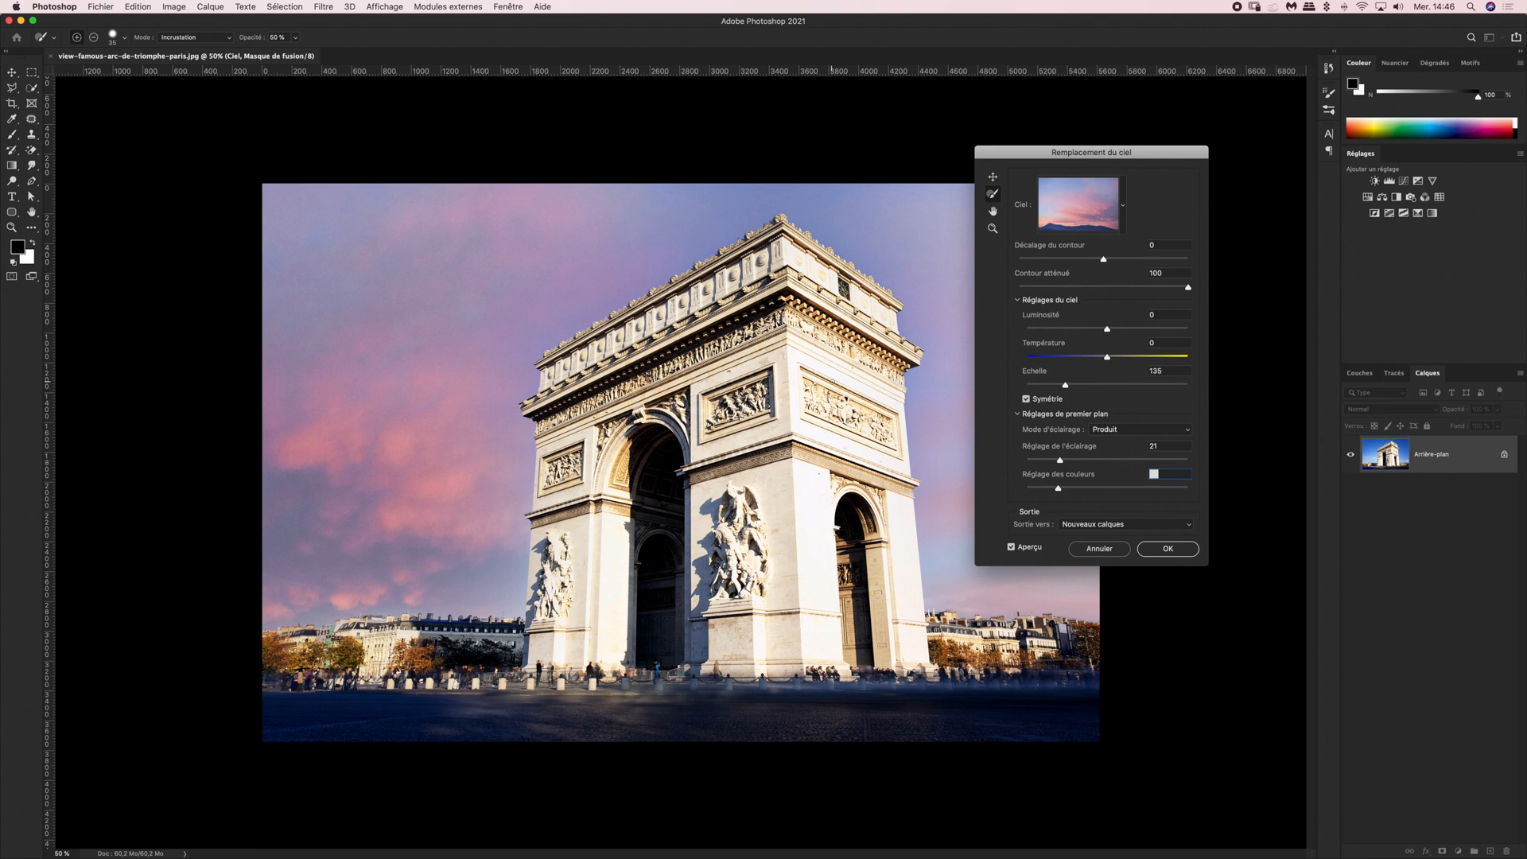
pyautogui.click(1095, 430)
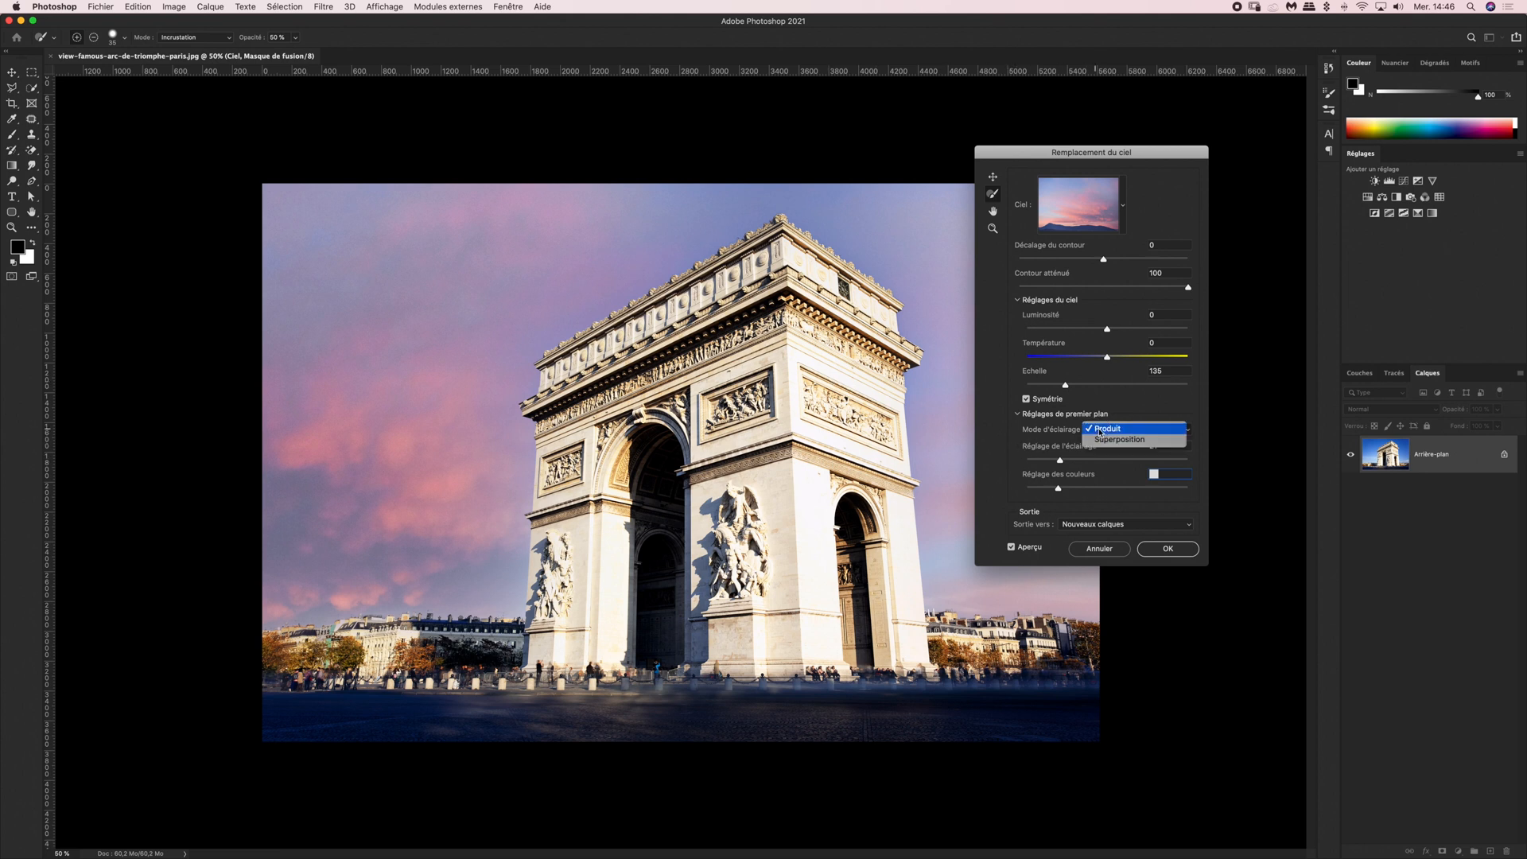
pyautogui.click(1111, 441)
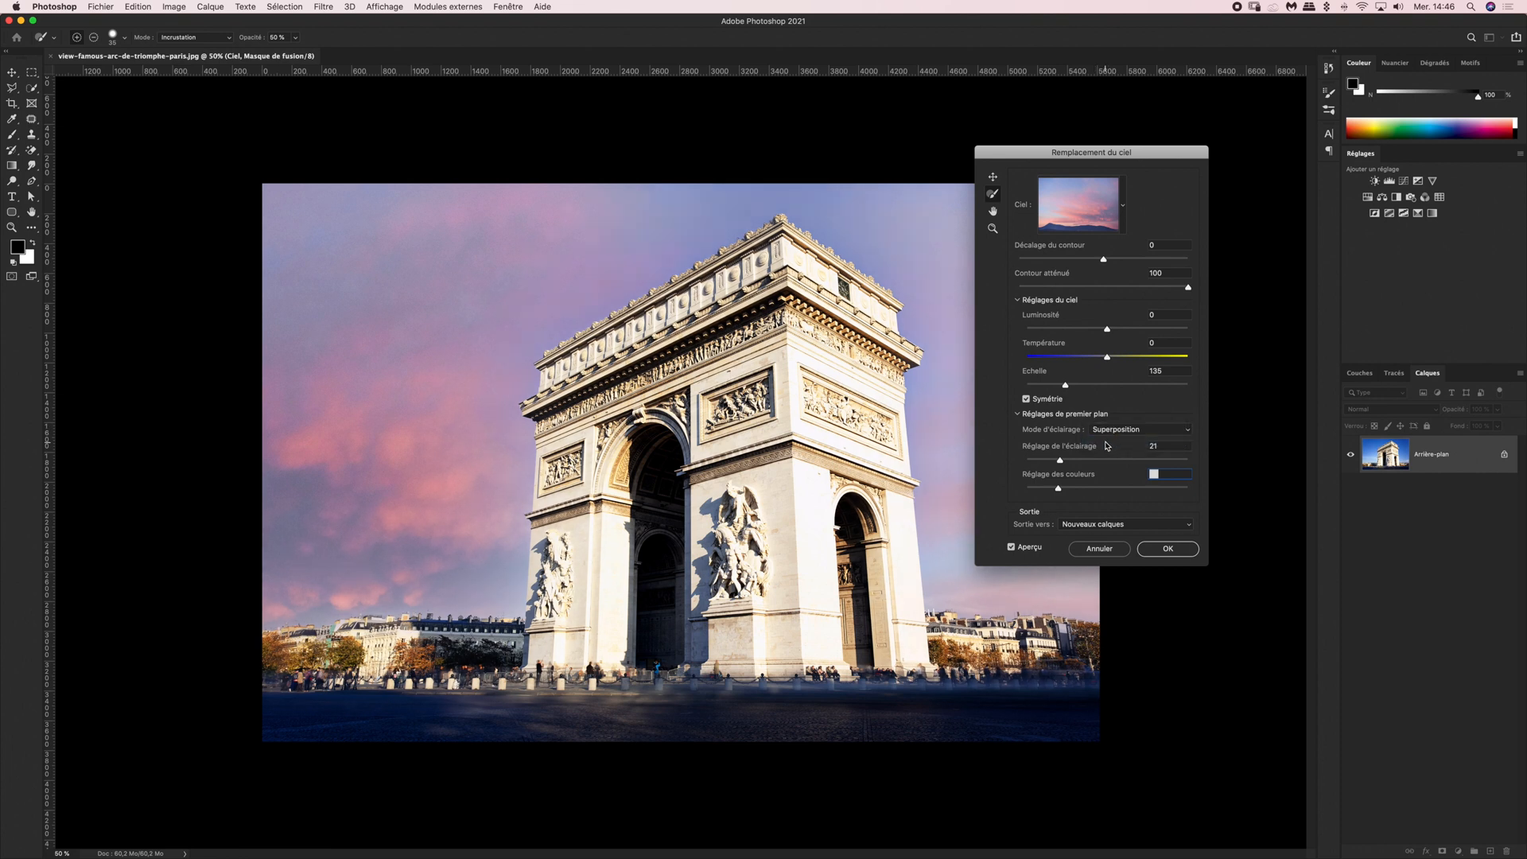
pyautogui.click(1110, 430)
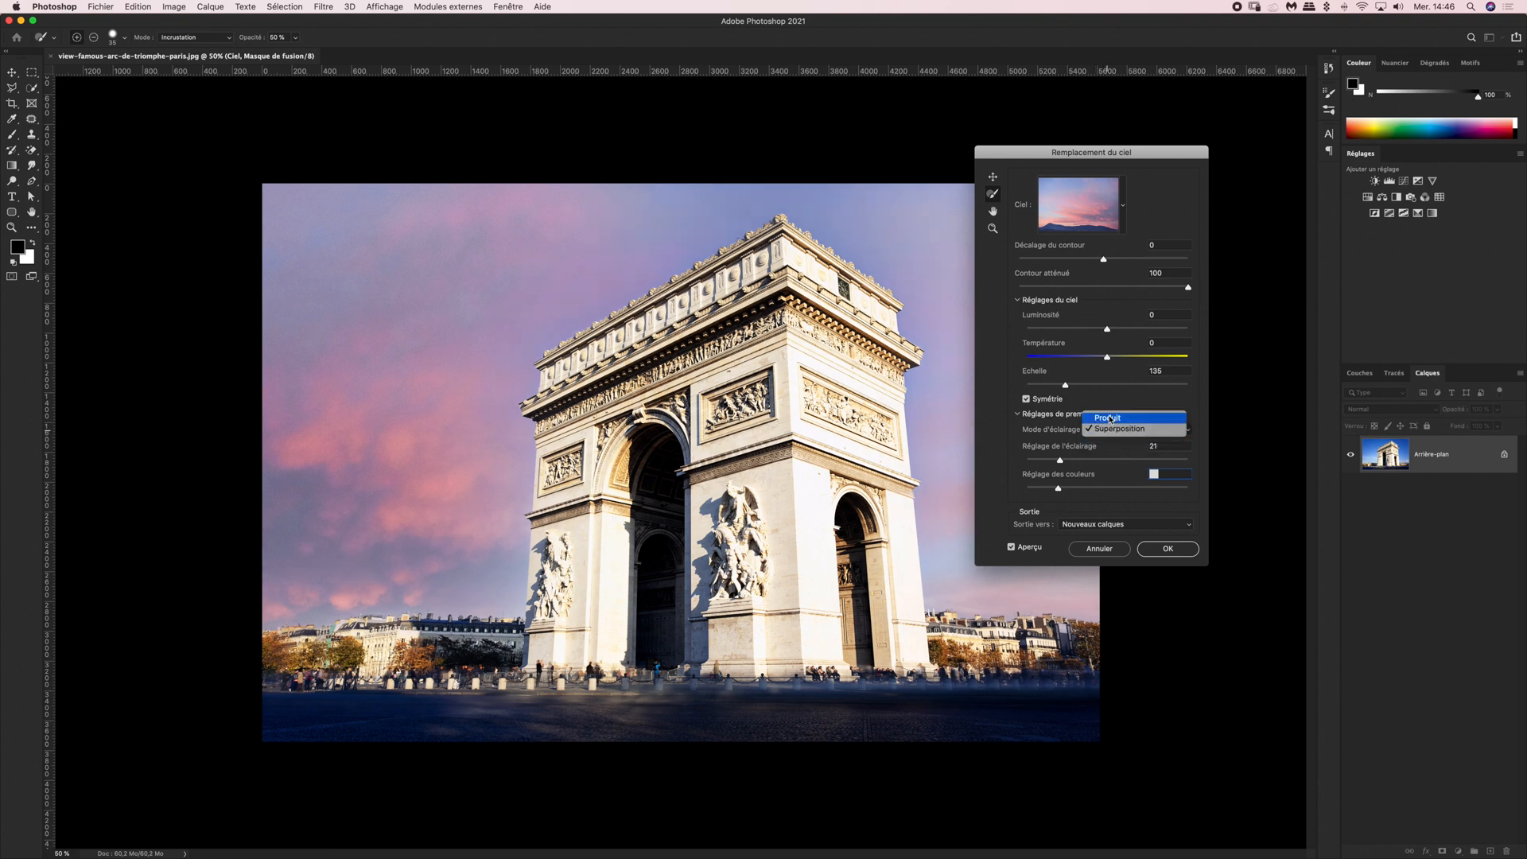
pyautogui.click(1110, 418)
pyautogui.click(1110, 429)
pyautogui.click(1110, 440)
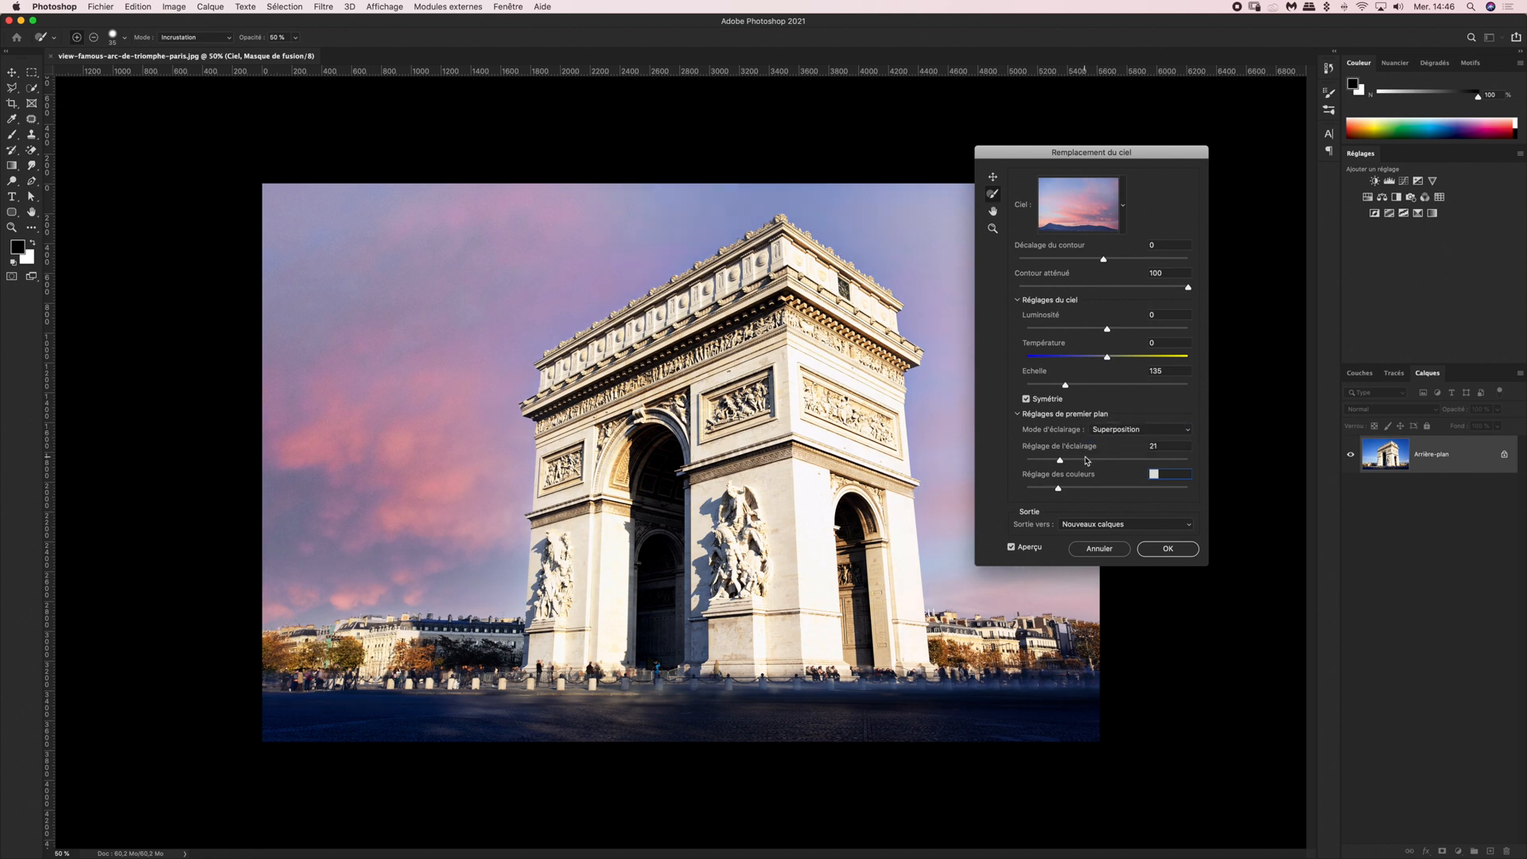
# - Set the foreground lighting adjustment to 12 and the colour adjustment to 0 after trying stronger values
pyautogui.moveTo(1060, 460); pyautogui.dragTo(1158, 465)
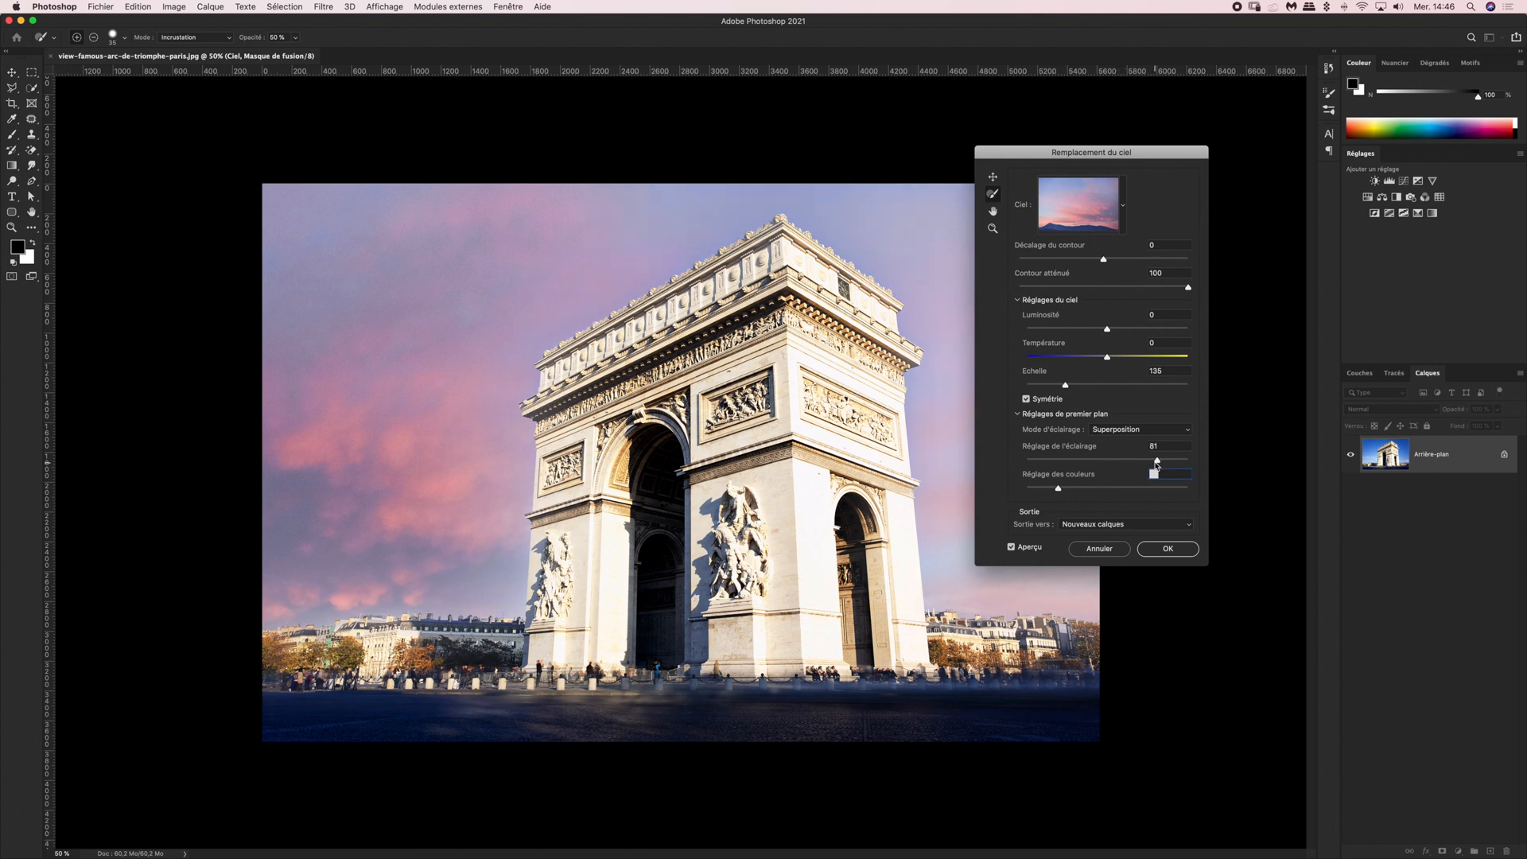
pyautogui.moveTo(1157, 463); pyautogui.dragTo(1048, 490)
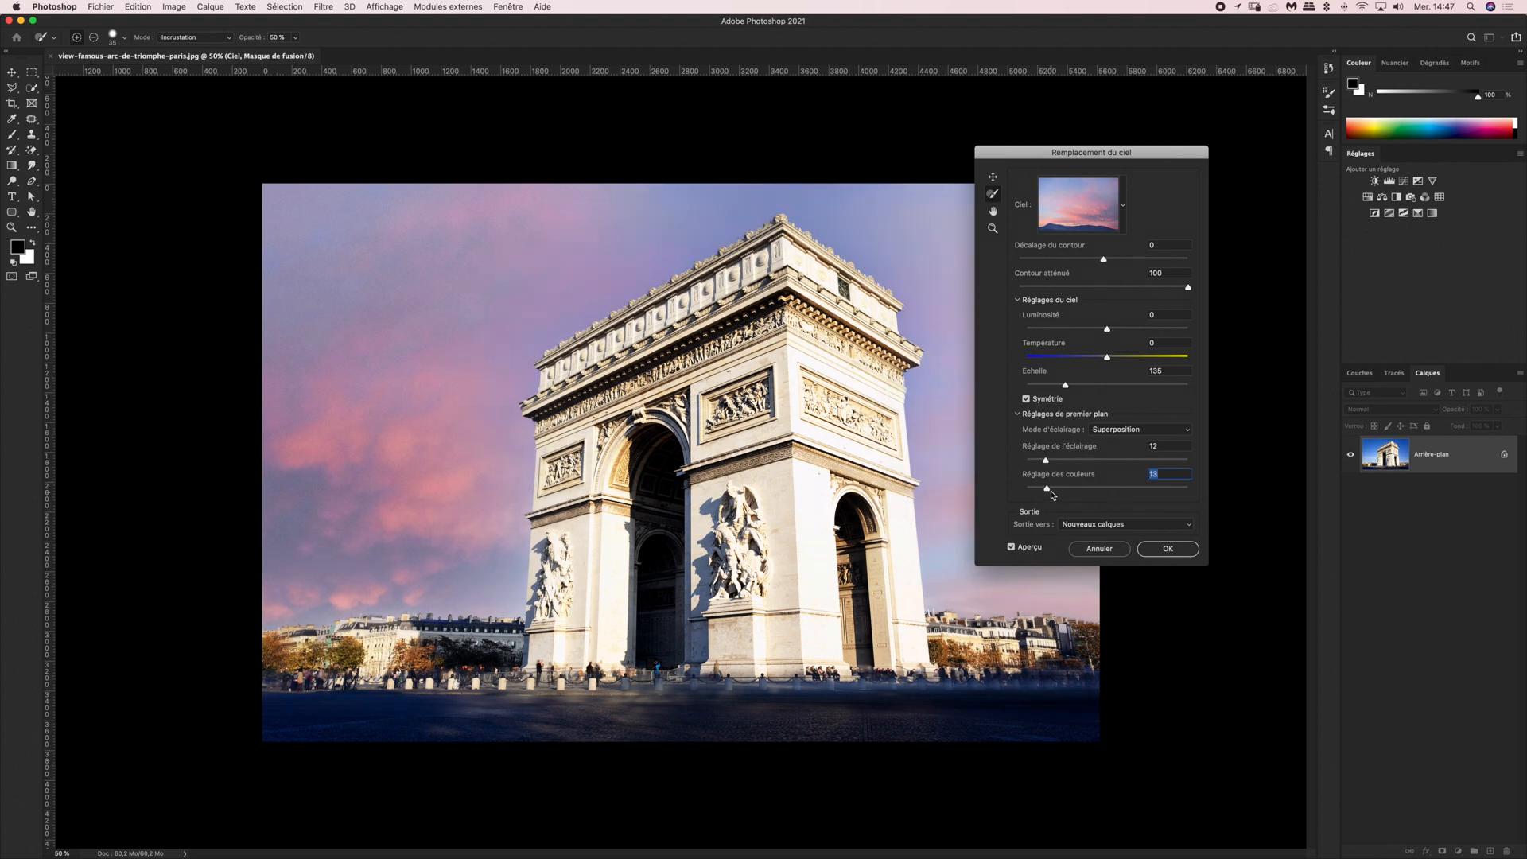
pyautogui.moveTo(1050, 493); pyautogui.dragTo(1202, 509)
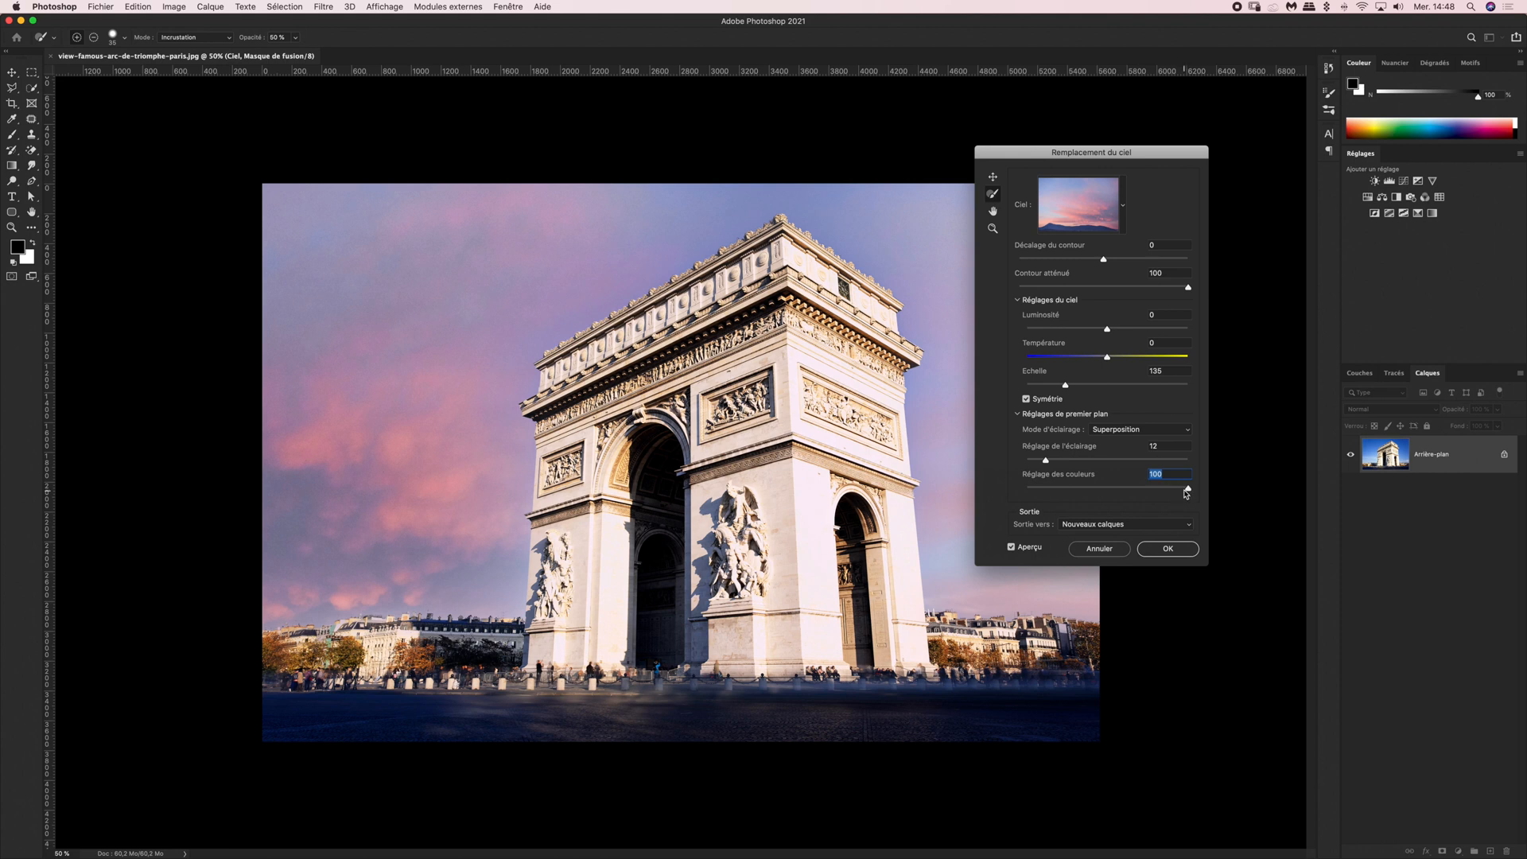
pyautogui.moveTo(1163, 493); pyautogui.dragTo(1021, 501)
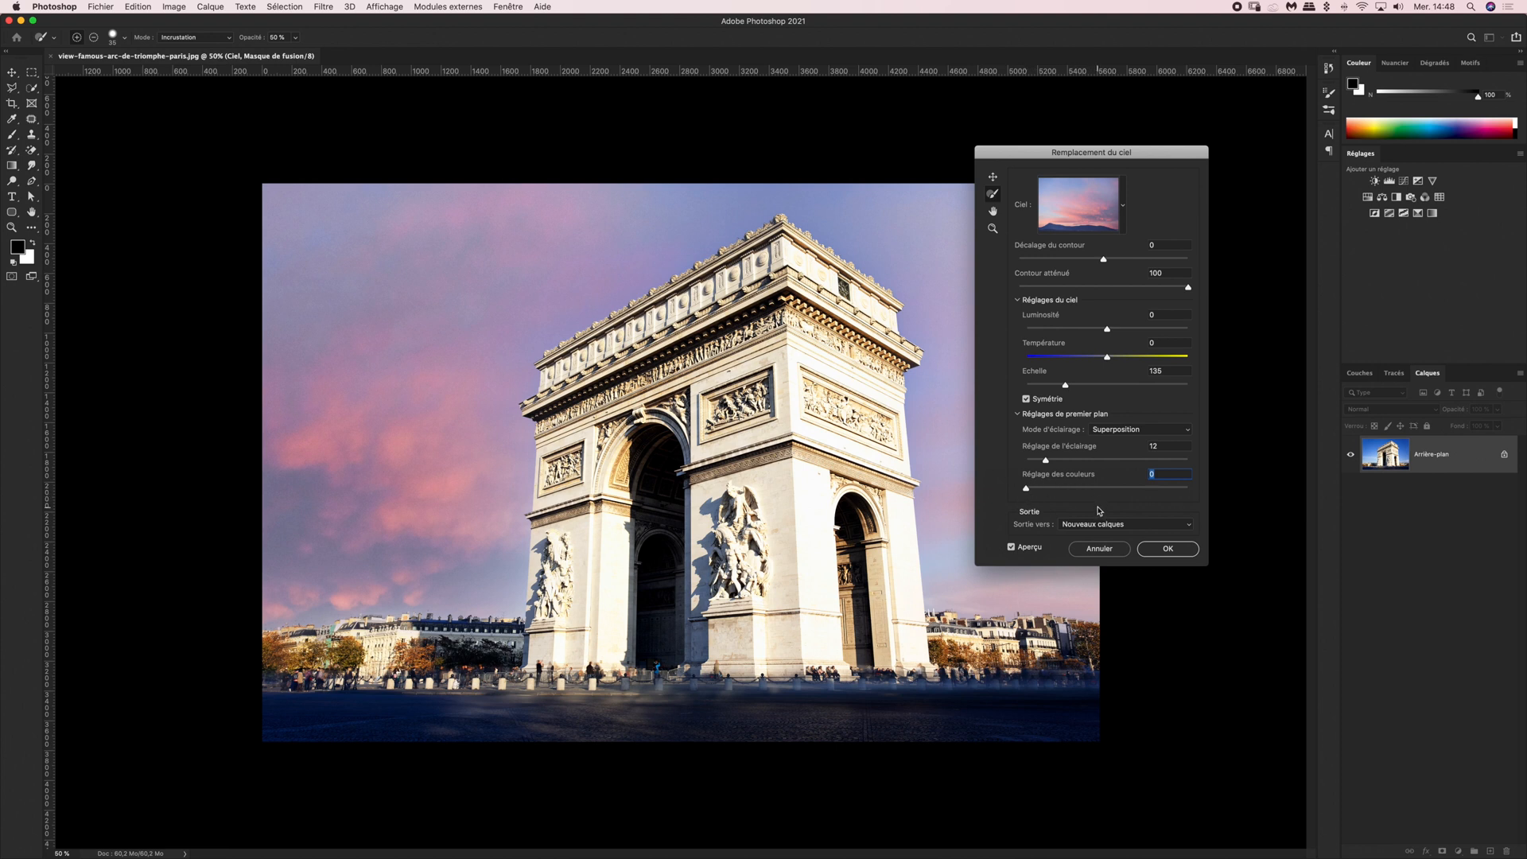
# - Compare the Dupliquer le calque output option, keep Nouveaux calques, and apply the sky replacement
pyautogui.click(1090, 526)
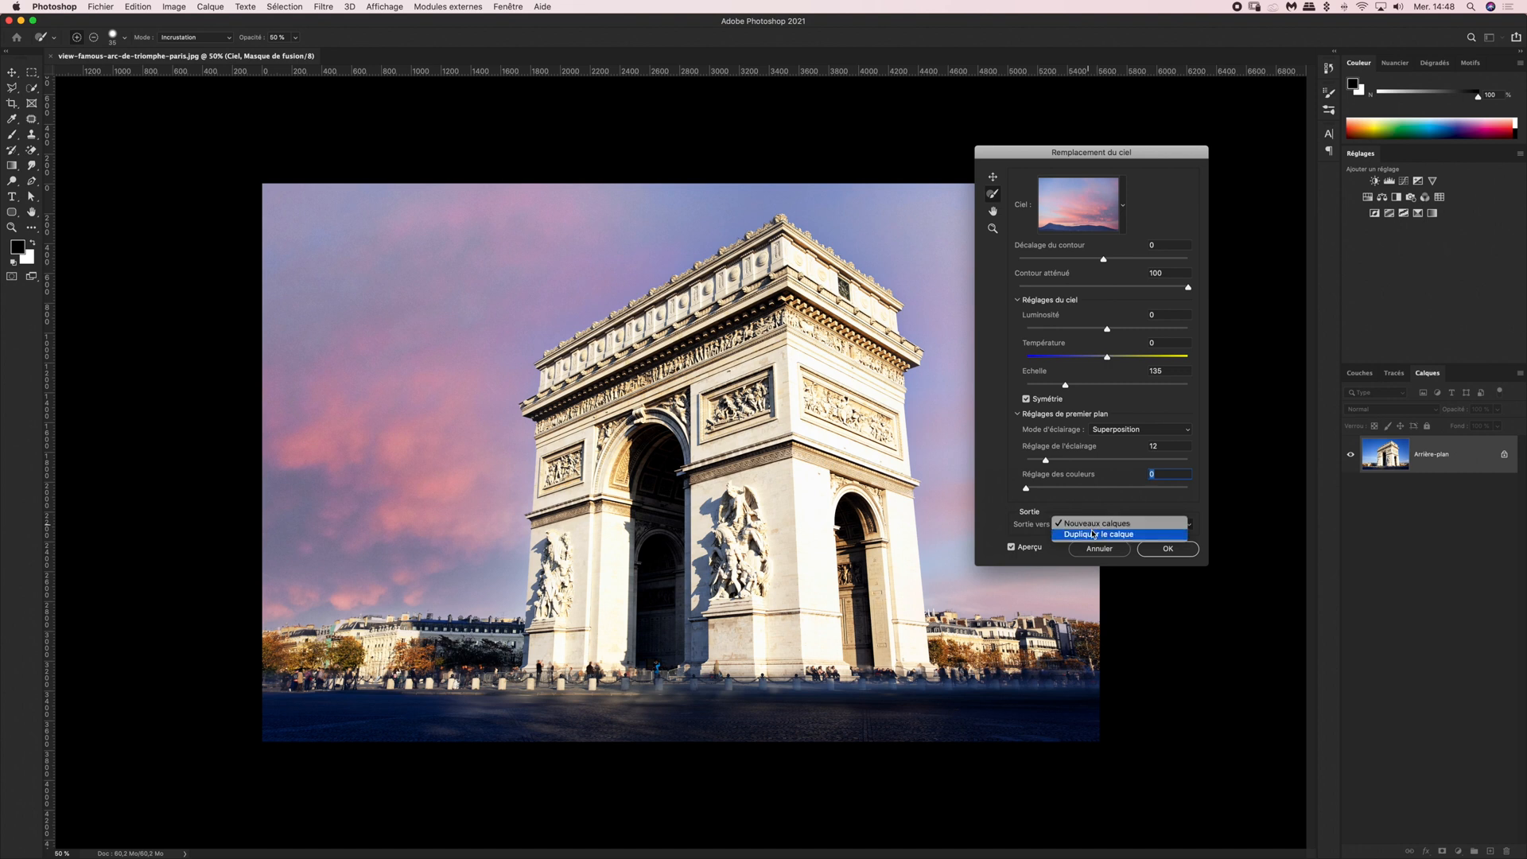
pyautogui.click(1093, 533)
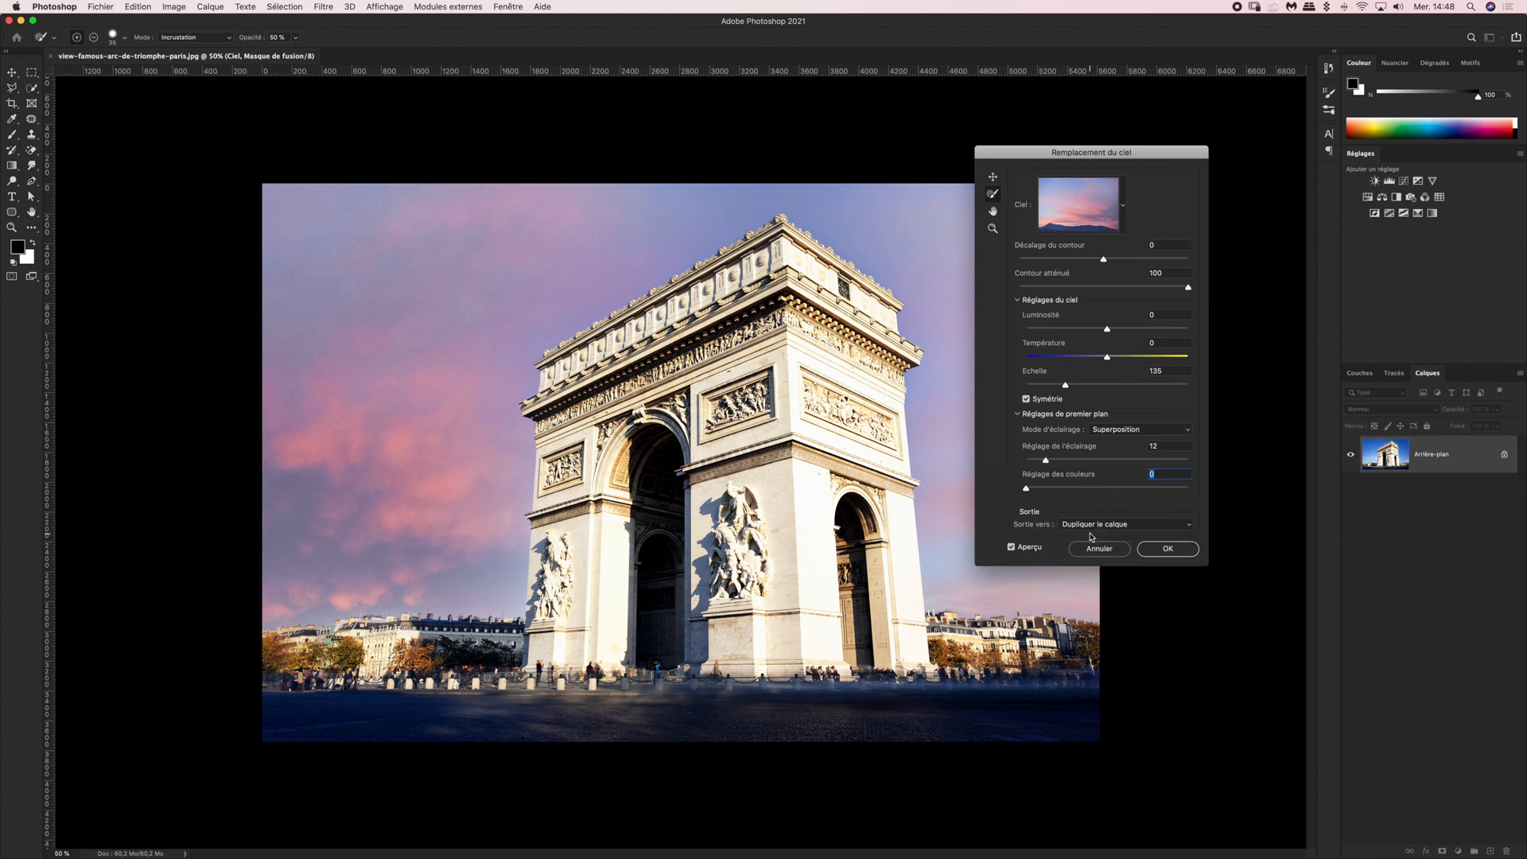
pyautogui.click(1091, 528)
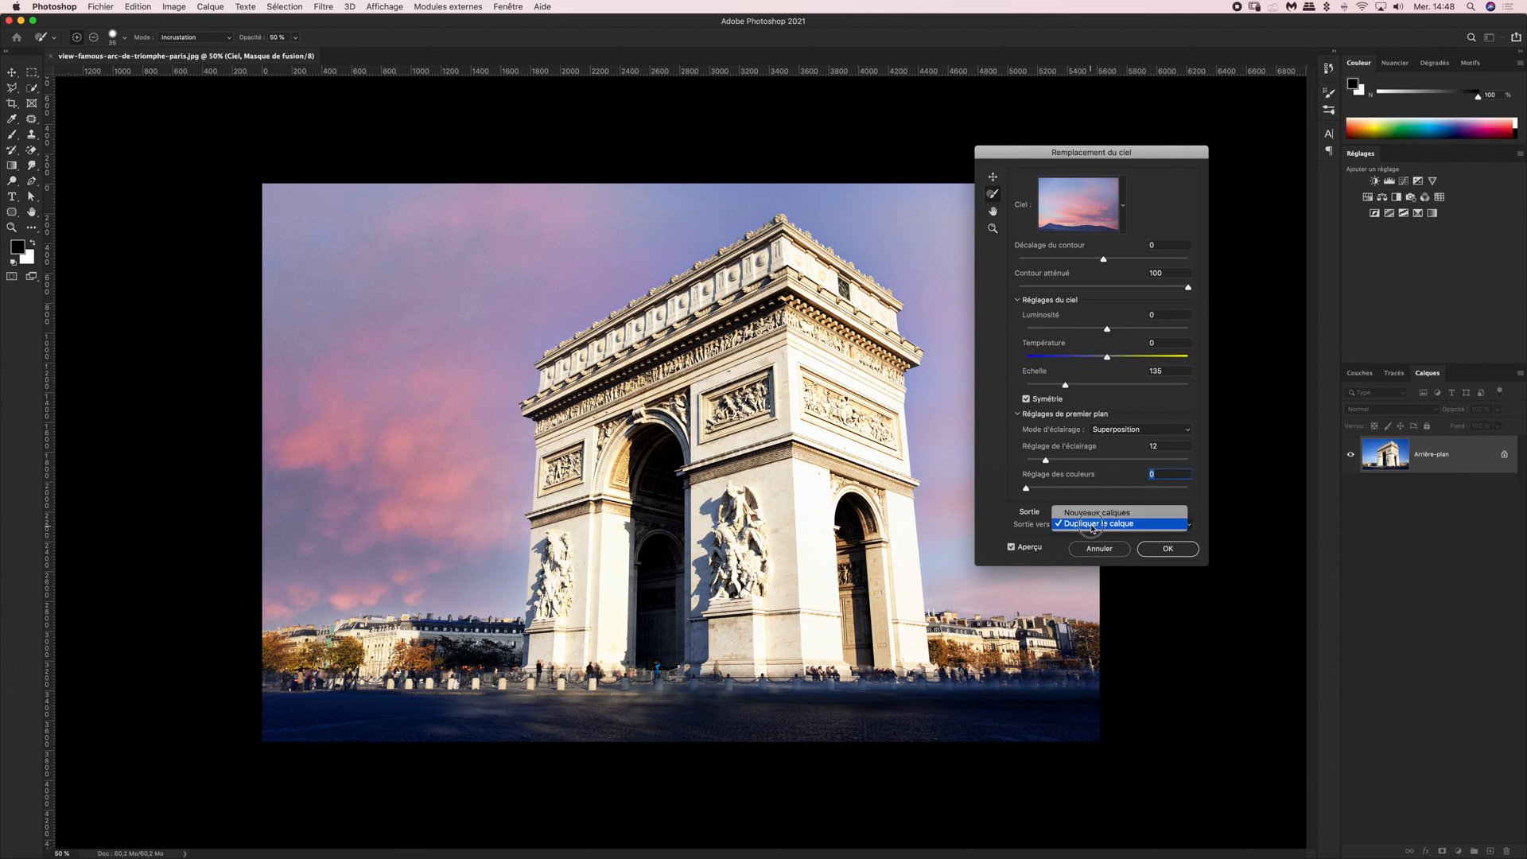
pyautogui.click(1097, 514)
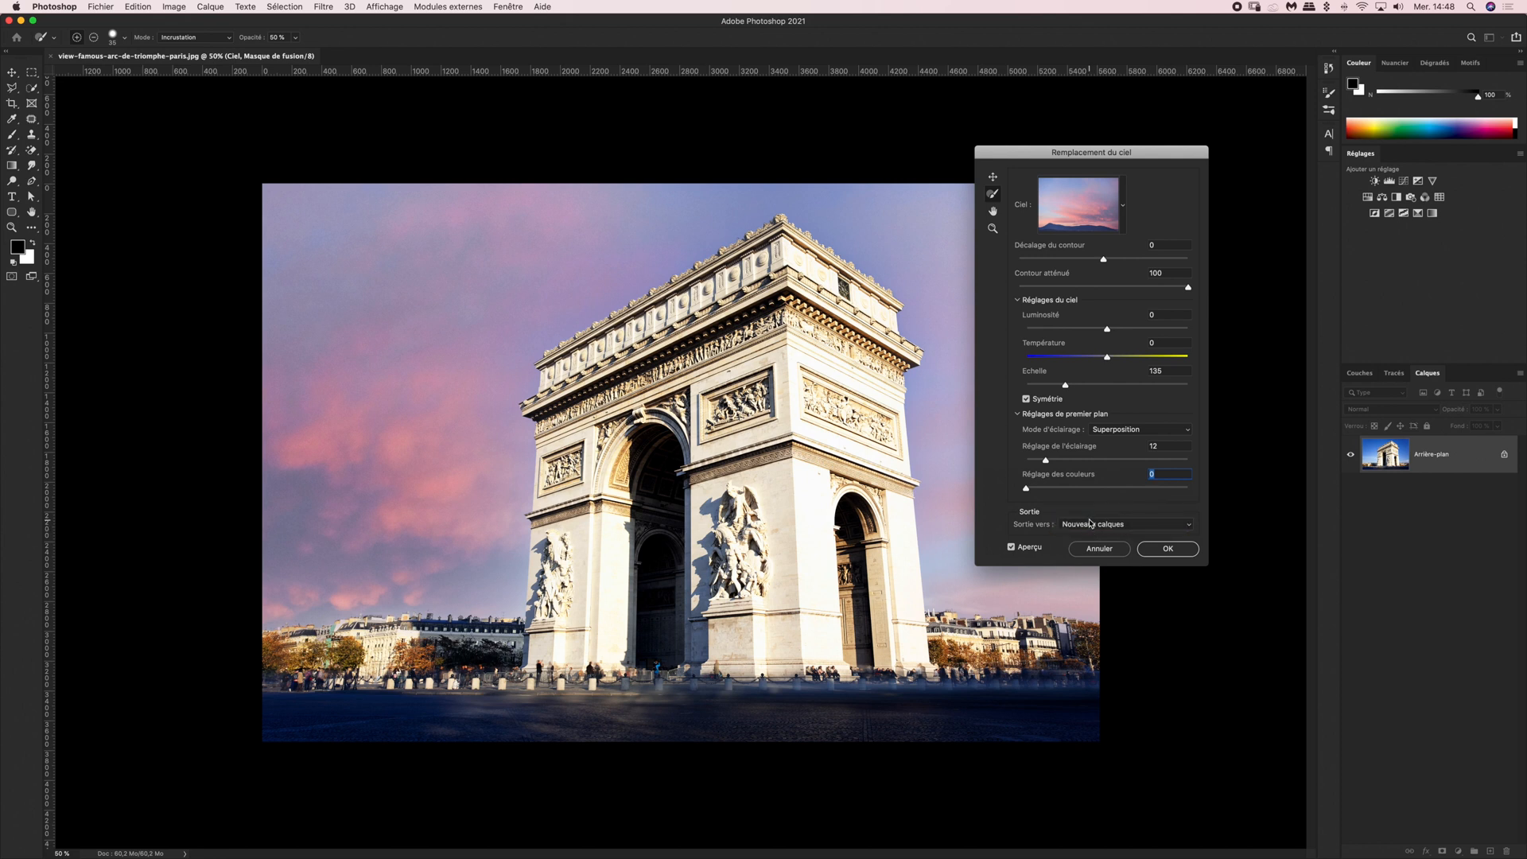
pyautogui.click(1161, 549)
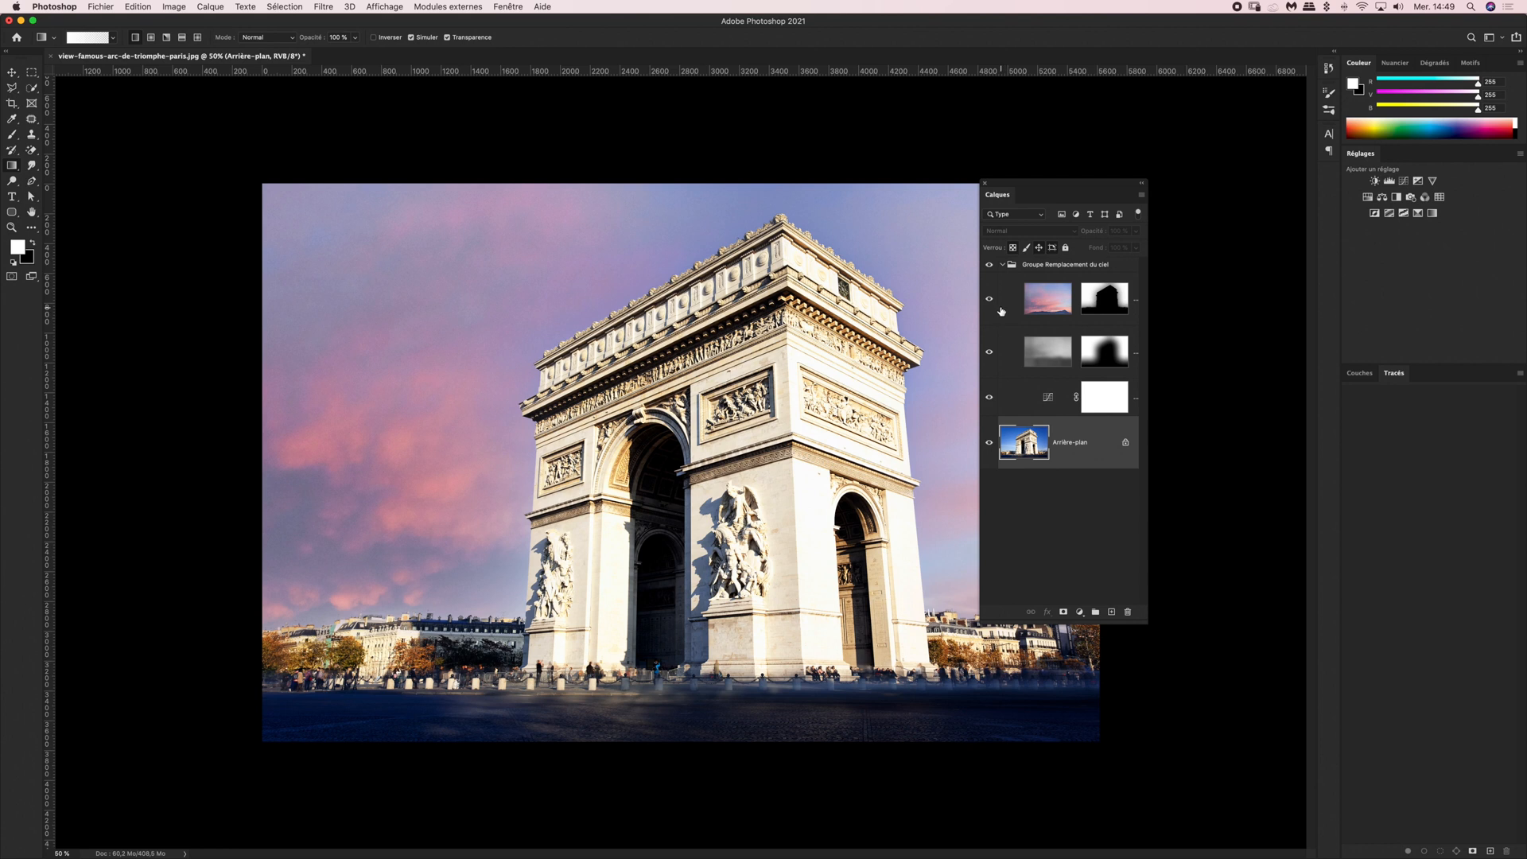
# - Hide and show the pink sky layer in the Groupe Remplacement du ciel group to check its effect
pyautogui.click(989, 299)
pyautogui.click(990, 299)
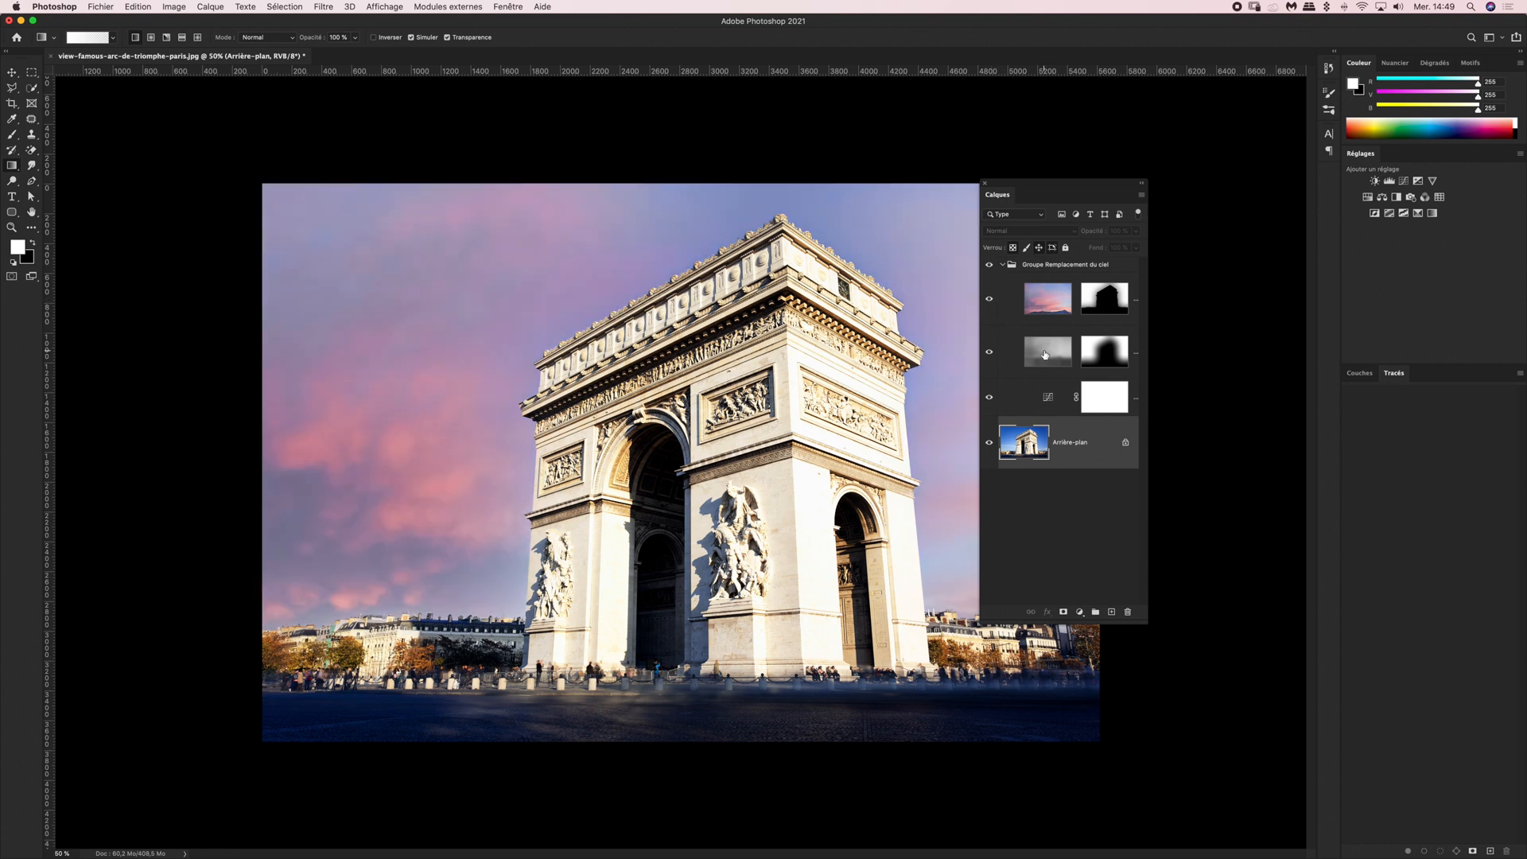